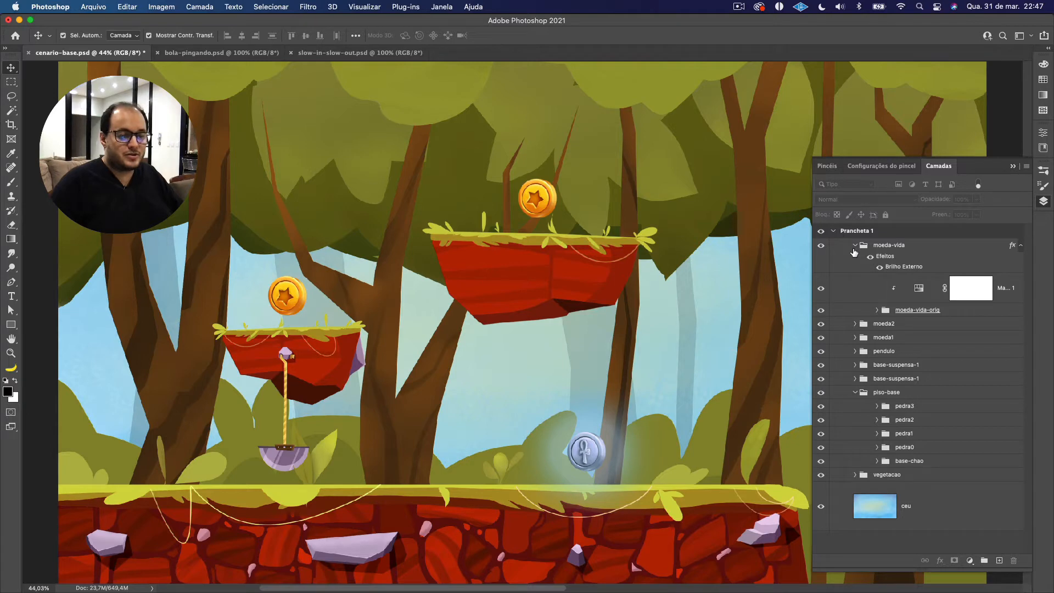
Collapse the moeda-vida group, expand moeda1, and toggle the moeda1 group's visibility to check which coin it holds.
click(855, 246)
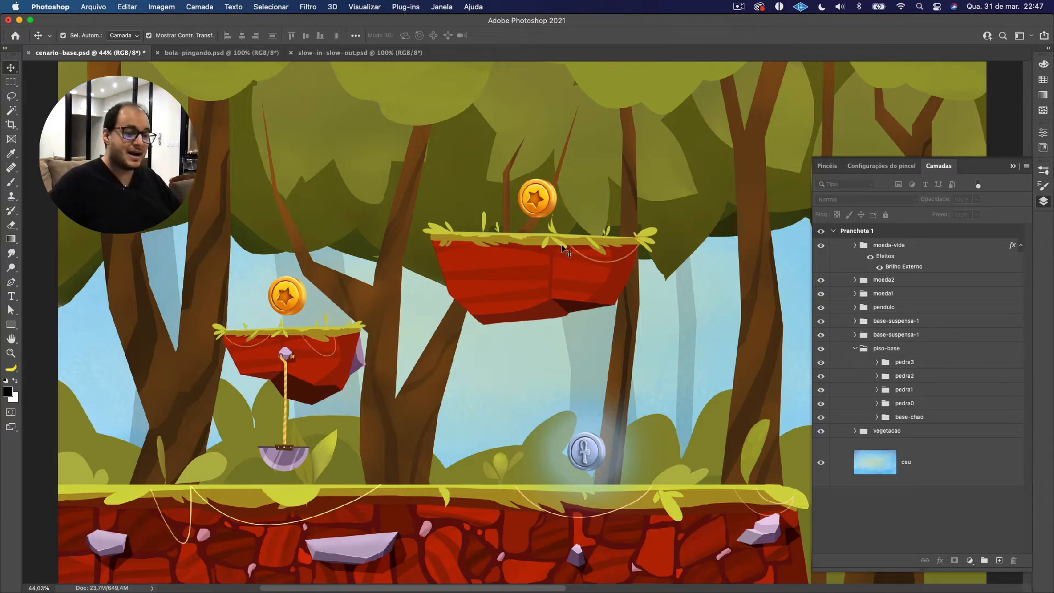
click(855, 294)
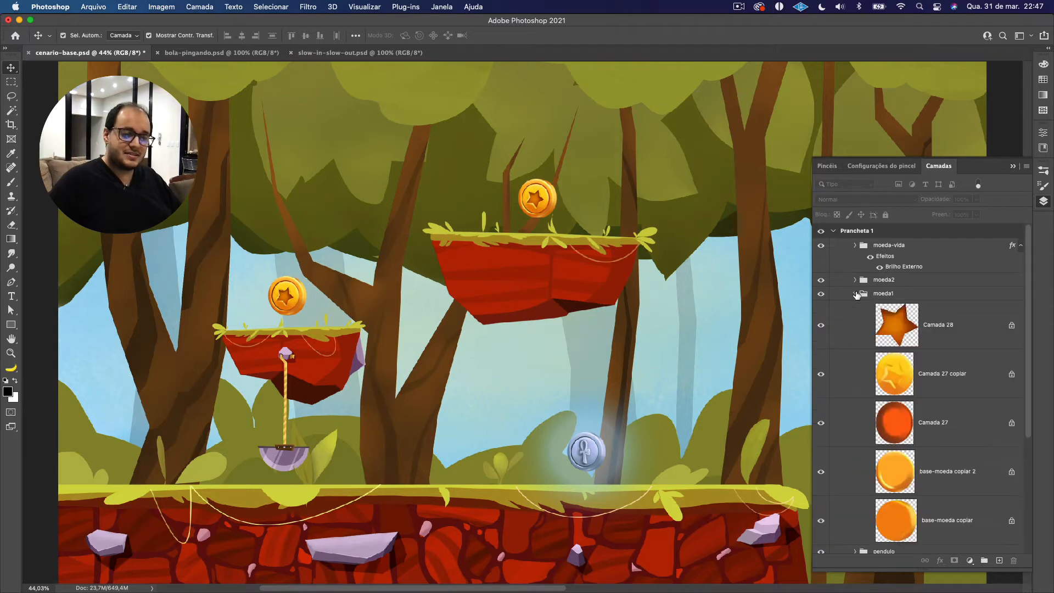
click(822, 294)
click(822, 293)
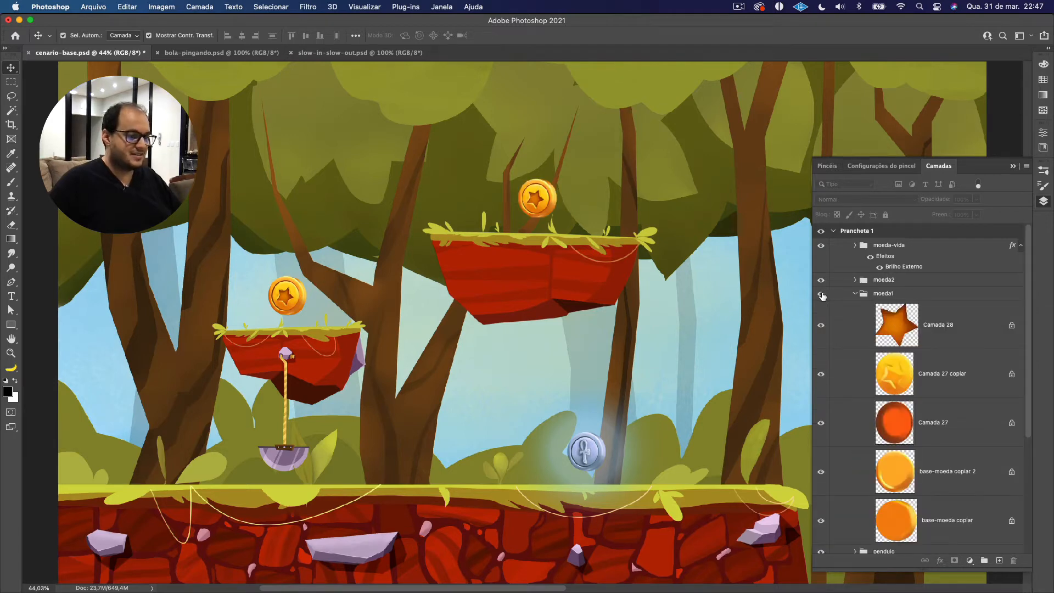
click(821, 294)
click(821, 294)
click(822, 294)
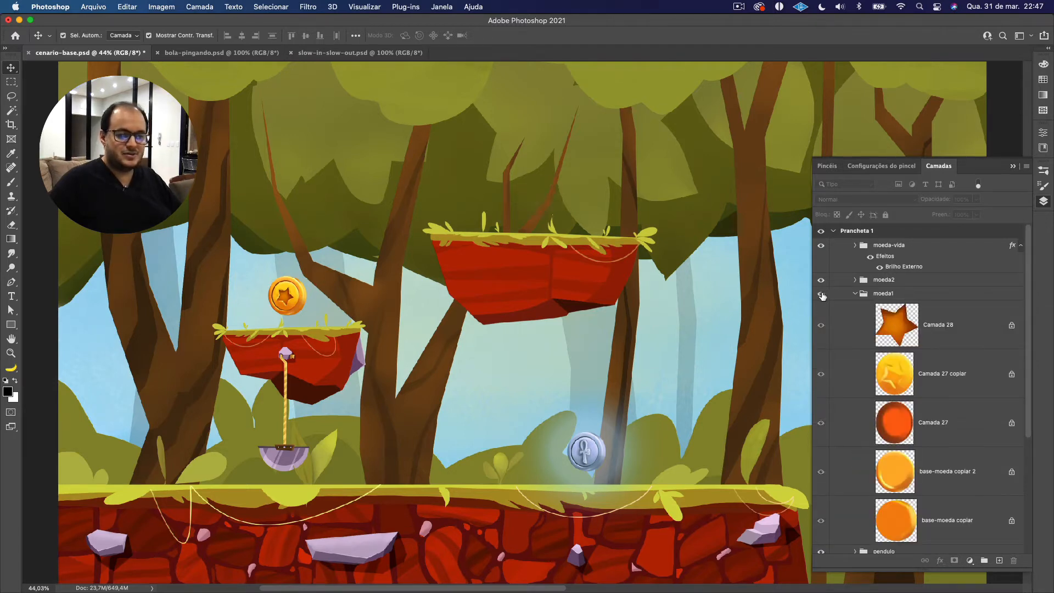
click(821, 294)
Hide the moeda1 layers one by one from Camada 28 down to base-moeda copiar 2, and show them again upwards.
click(941, 310)
click(821, 317)
click(823, 368)
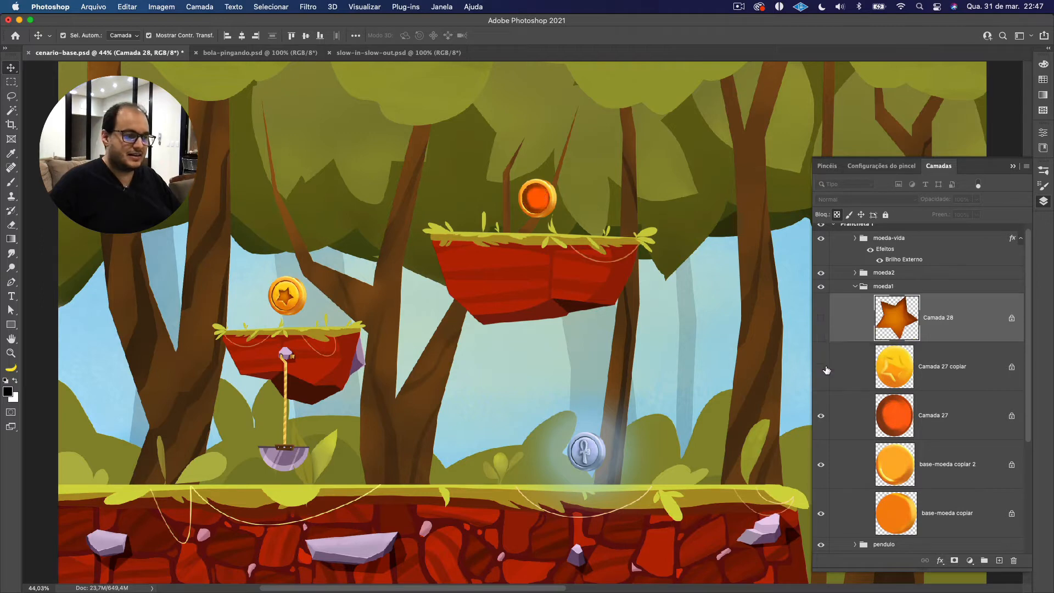
click(825, 421)
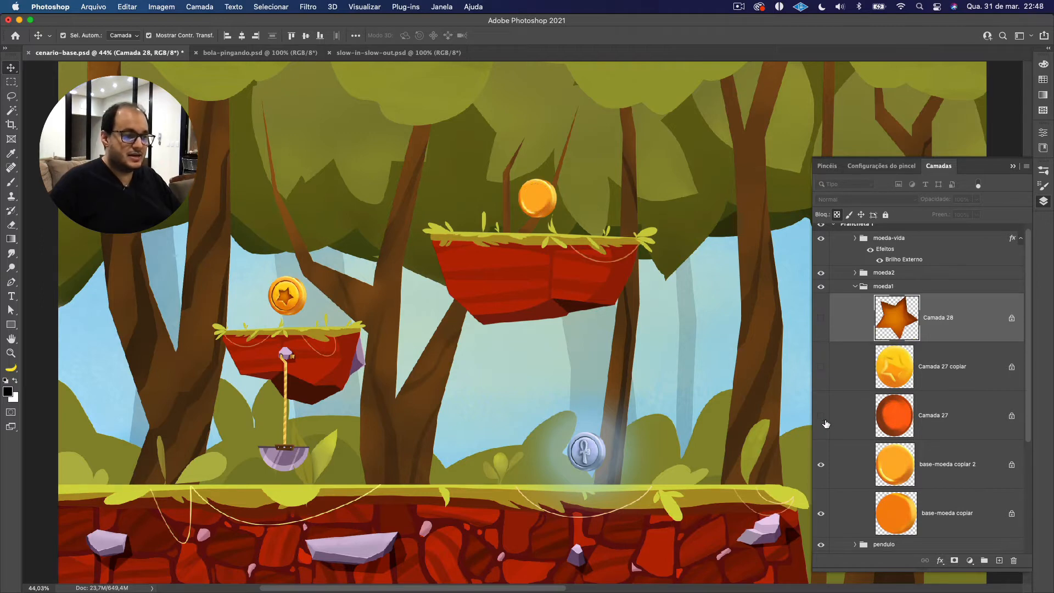
click(821, 465)
click(833, 519)
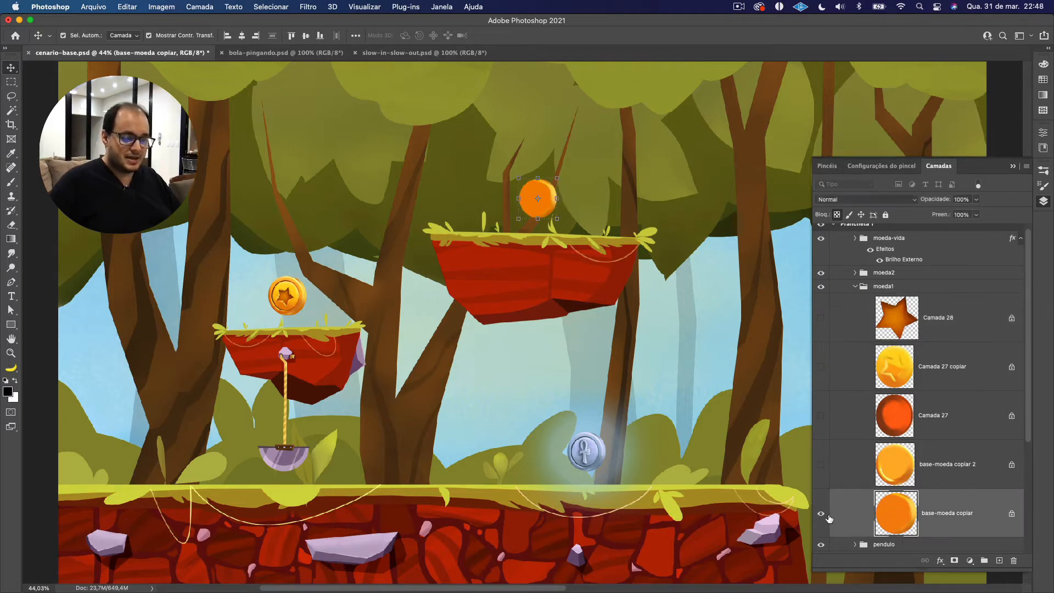
click(822, 464)
click(822, 415)
click(821, 367)
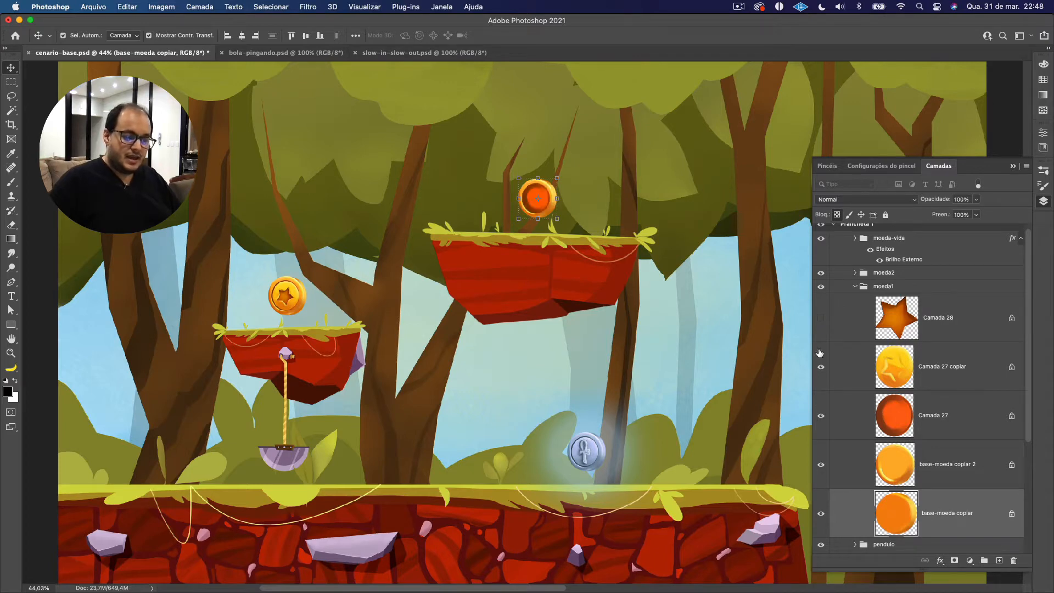
click(822, 317)
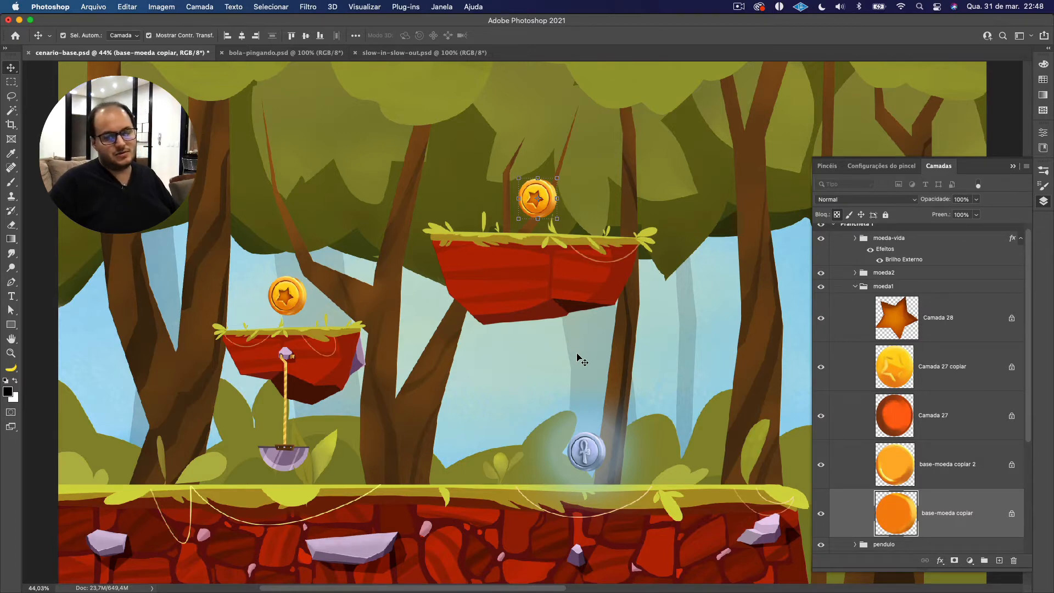
Hide the layer list to view the whole scene, and reopen it with the troncos-arvores layer selected.
key(F7)
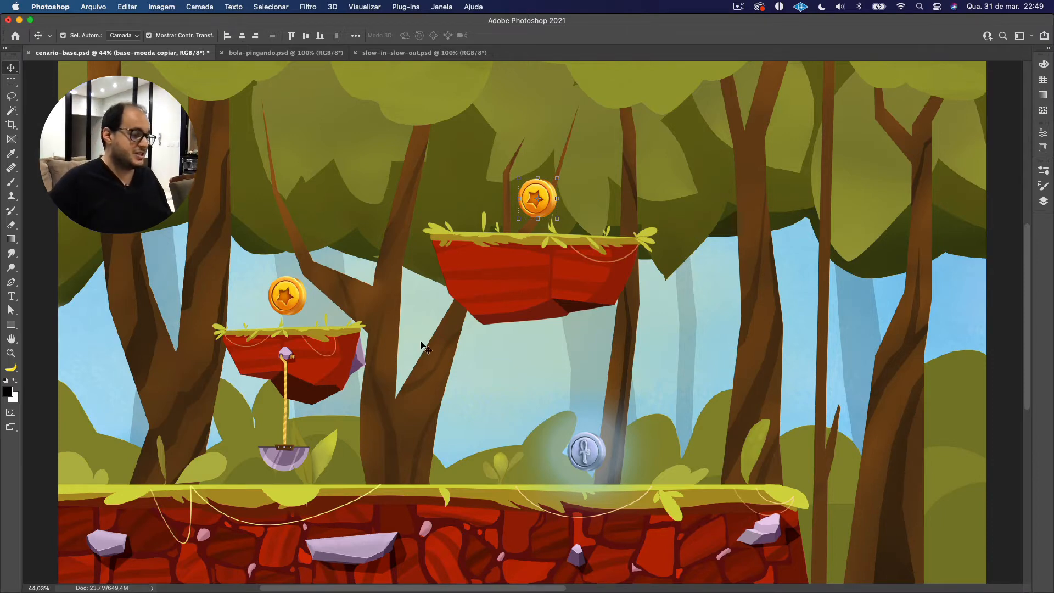
scroll(379, 363, right, 2)
scroll(373, 384, left, 4)
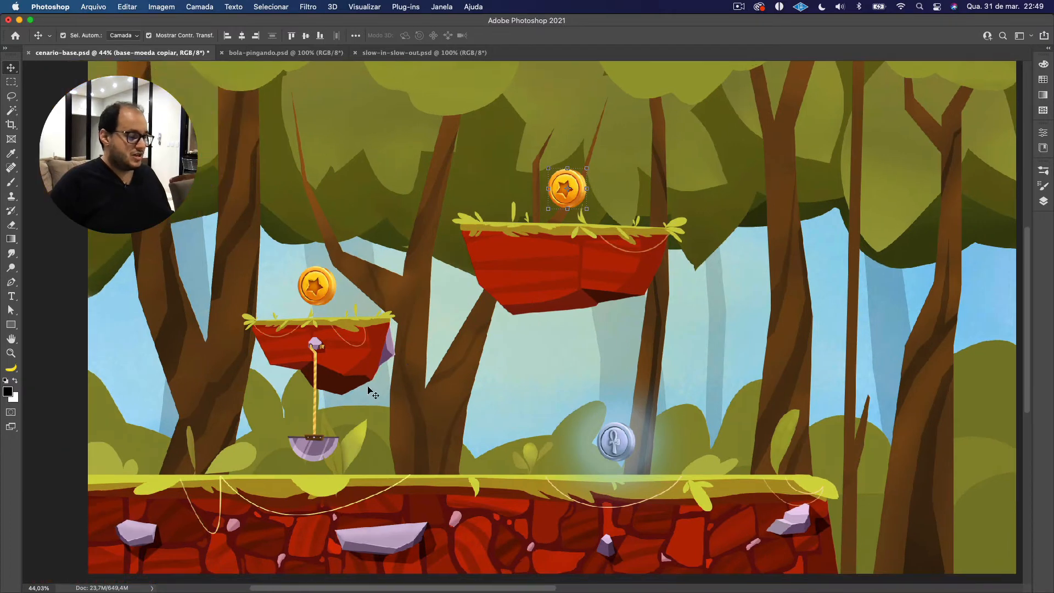
scroll(483, 330, right, 2)
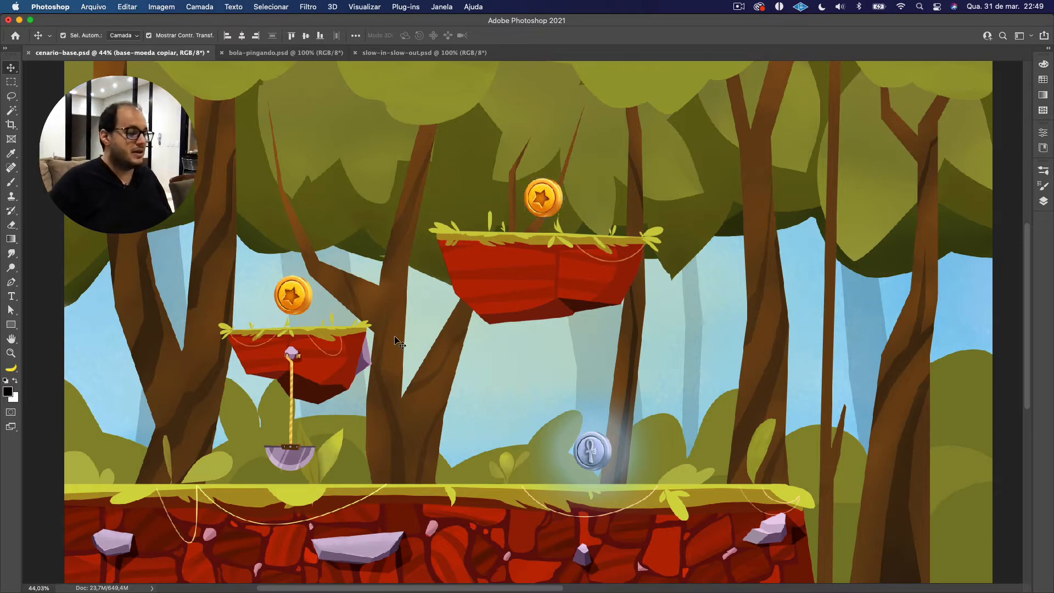
click(395, 339)
click(1043, 199)
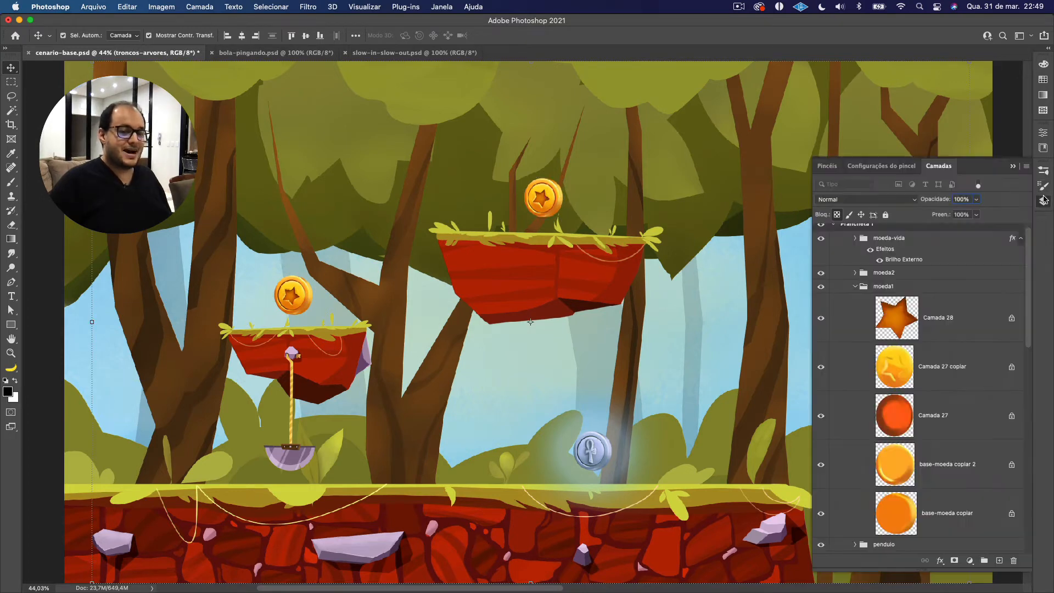
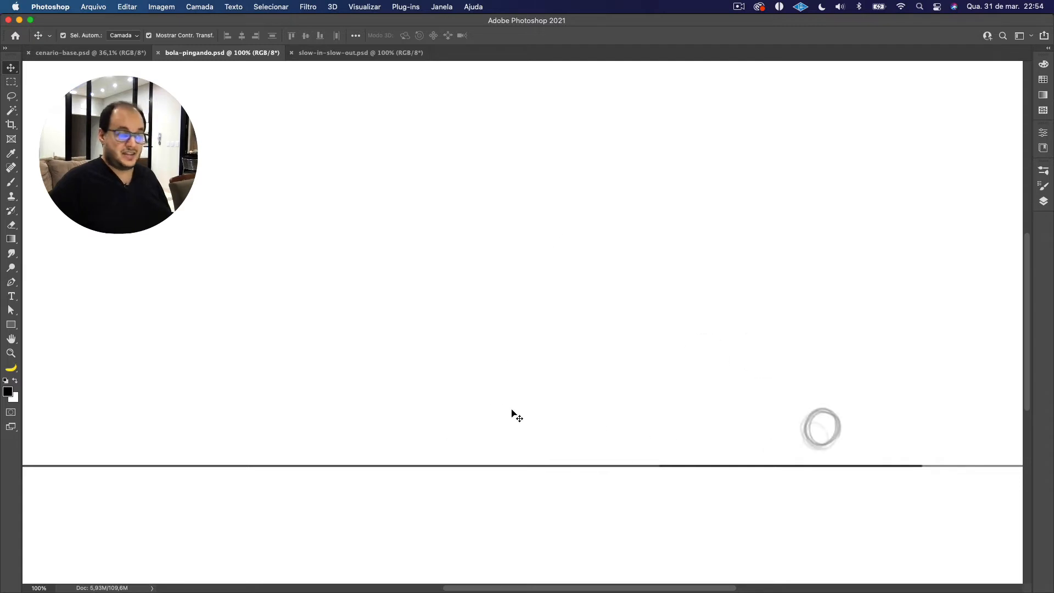
Show the Timeline for bola-pingando.psd and stop the animation playback.
click(442, 8)
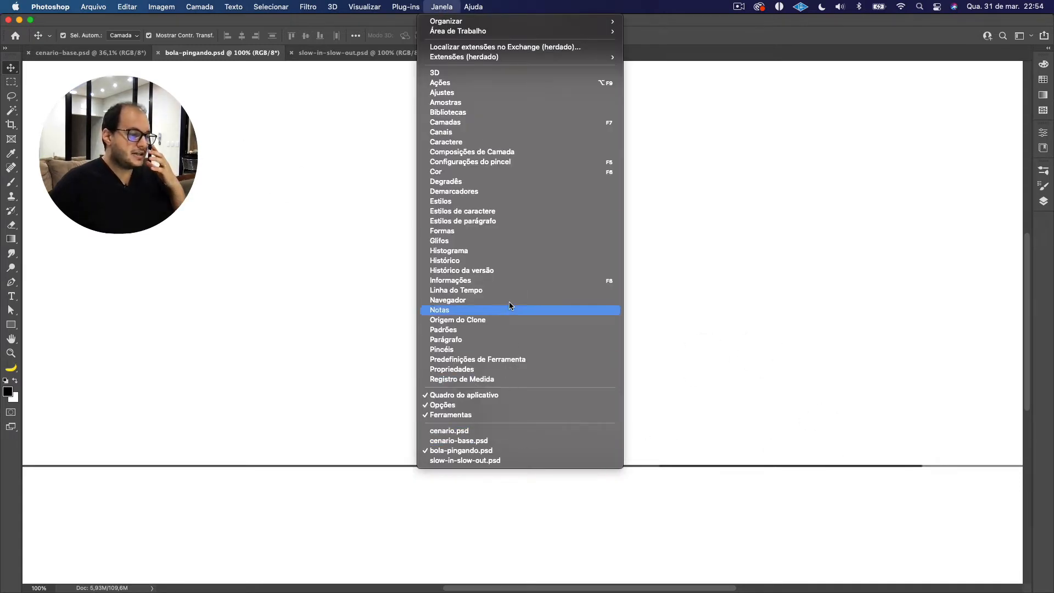
click(477, 294)
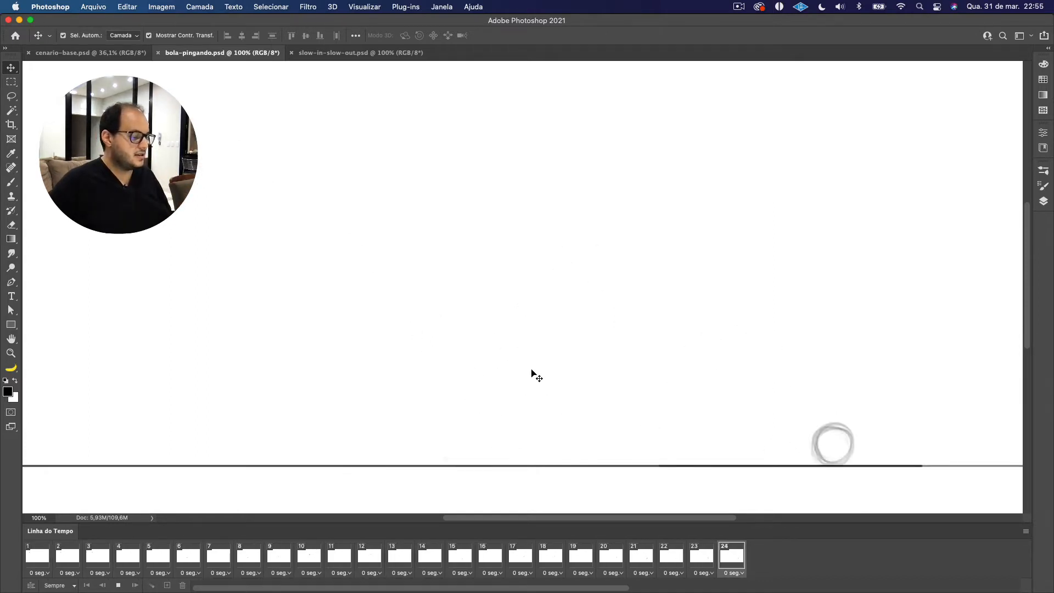
key(space)
Examine the ball's final bounce by viewing frames 20 to 24 back and forth.
click(732, 556)
click(701, 557)
click(671, 557)
click(640, 557)
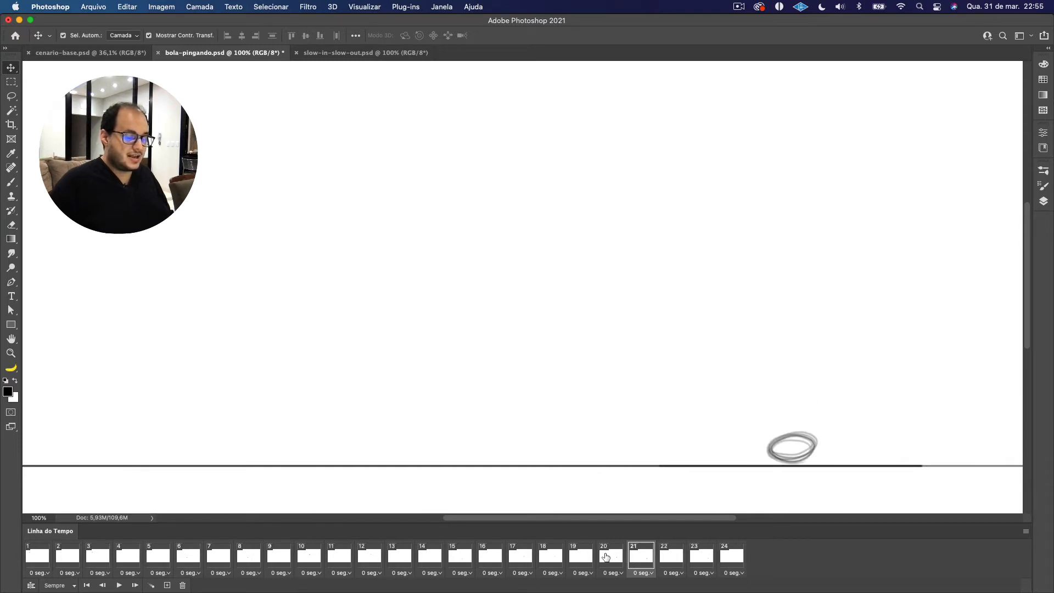
click(606, 557)
click(640, 557)
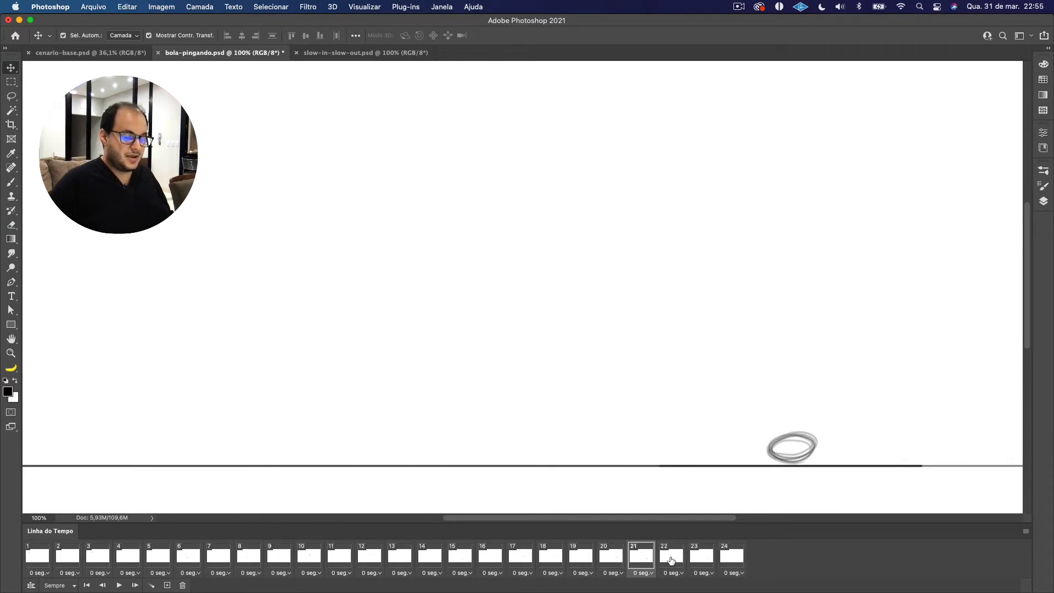
click(671, 557)
click(705, 558)
click(729, 557)
click(703, 558)
click(666, 564)
click(644, 563)
click(667, 560)
click(706, 555)
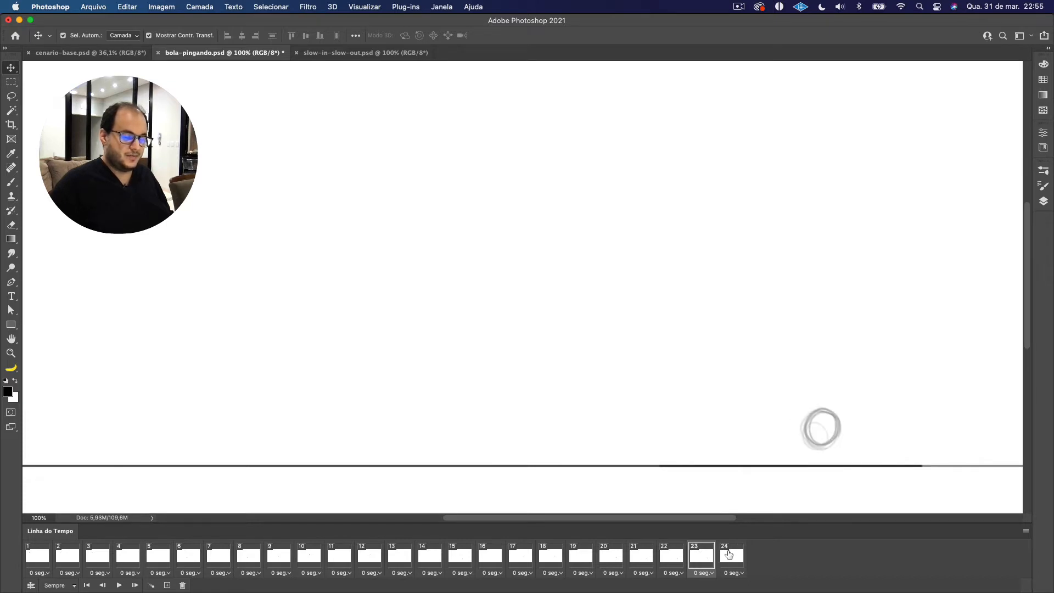
click(730, 555)
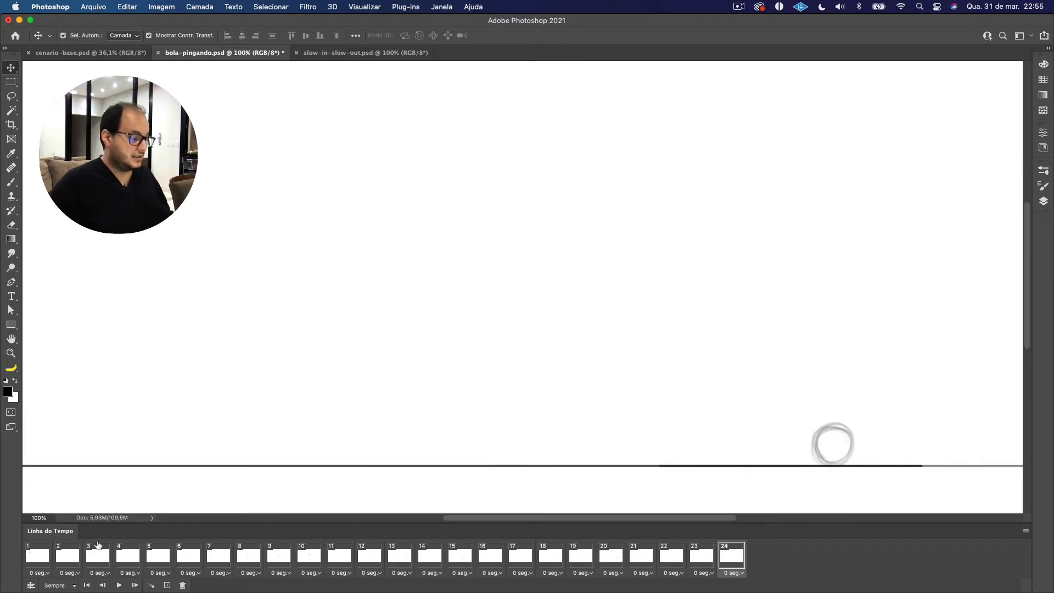
Step through the bouncing ball animation frame by frame, starting from frame 1, to examine how the ball stretches and squashes.
click(33, 552)
click(59, 556)
click(99, 557)
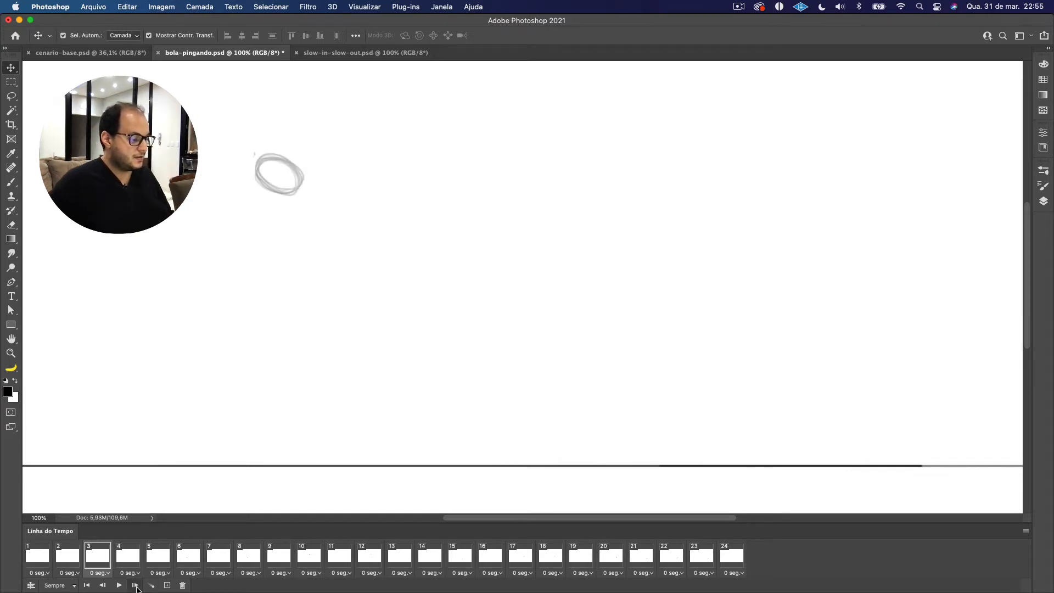
click(135, 586)
click(135, 585)
click(134, 585)
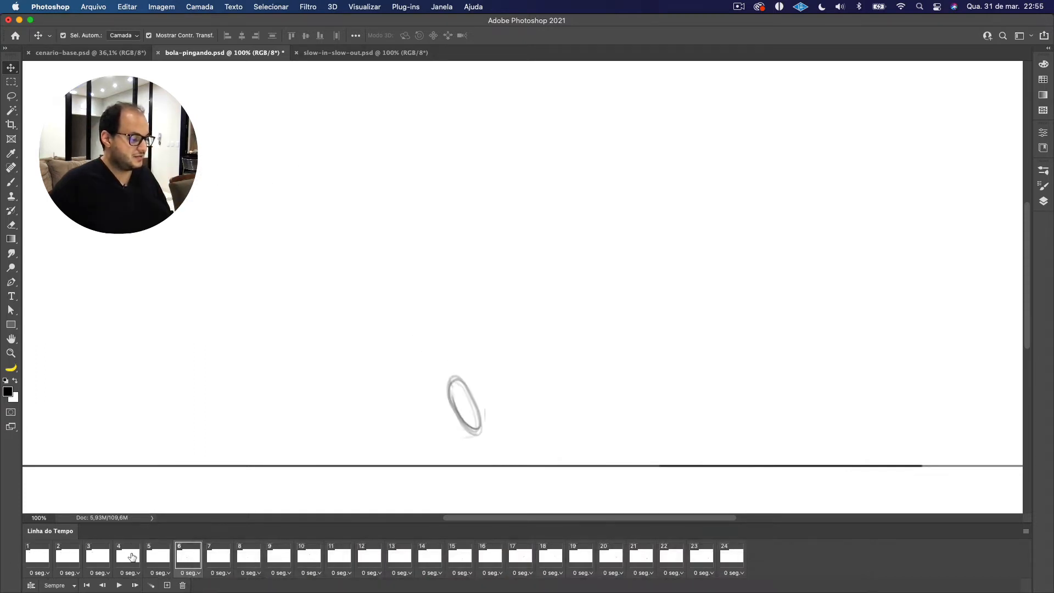
click(135, 586)
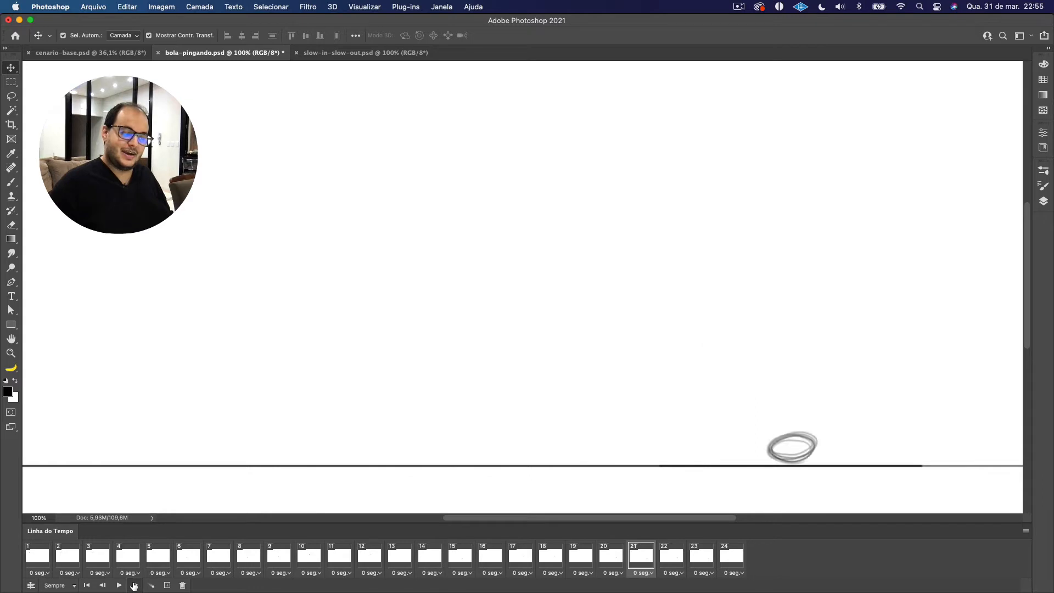
click(135, 585)
click(135, 586)
click(135, 586)
click(134, 585)
click(135, 585)
click(134, 586)
click(135, 586)
click(135, 585)
click(135, 585)
click(134, 585)
click(134, 585)
click(135, 585)
click(134, 586)
click(135, 585)
click(135, 586)
click(135, 586)
click(135, 585)
click(135, 586)
click(135, 586)
click(134, 586)
click(134, 586)
click(135, 585)
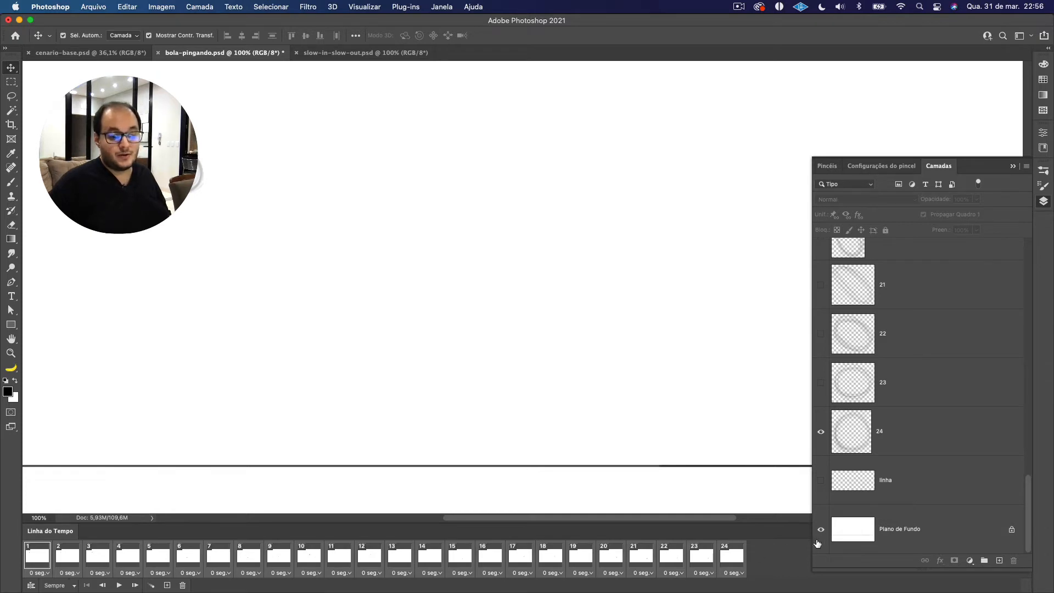
Make the linha path layer visible, hide the layer list, and play the animation over the path.
click(821, 483)
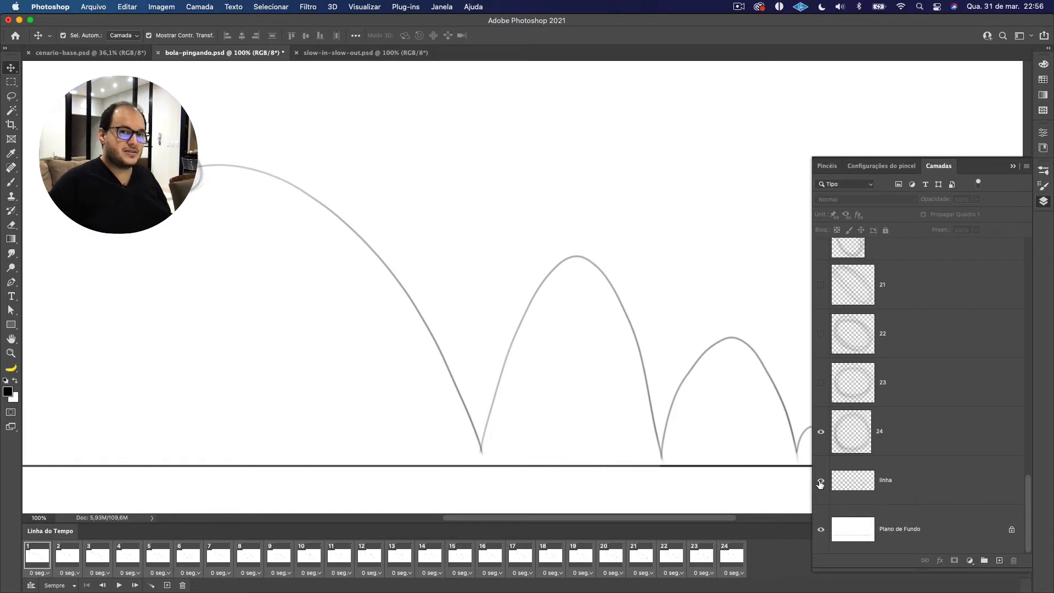
click(1014, 167)
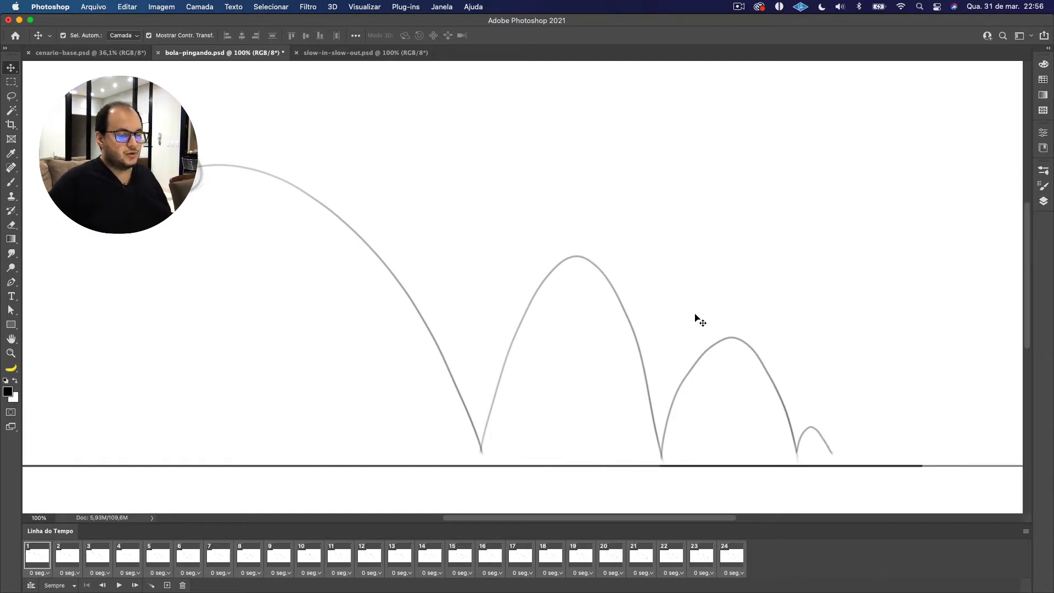
key(space)
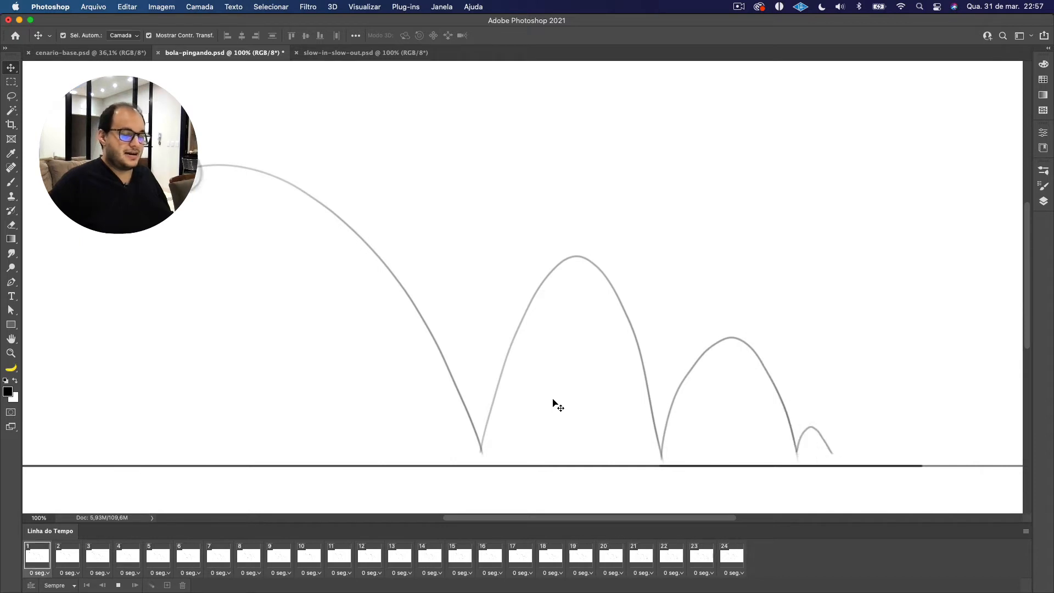
key(space)
key(space)
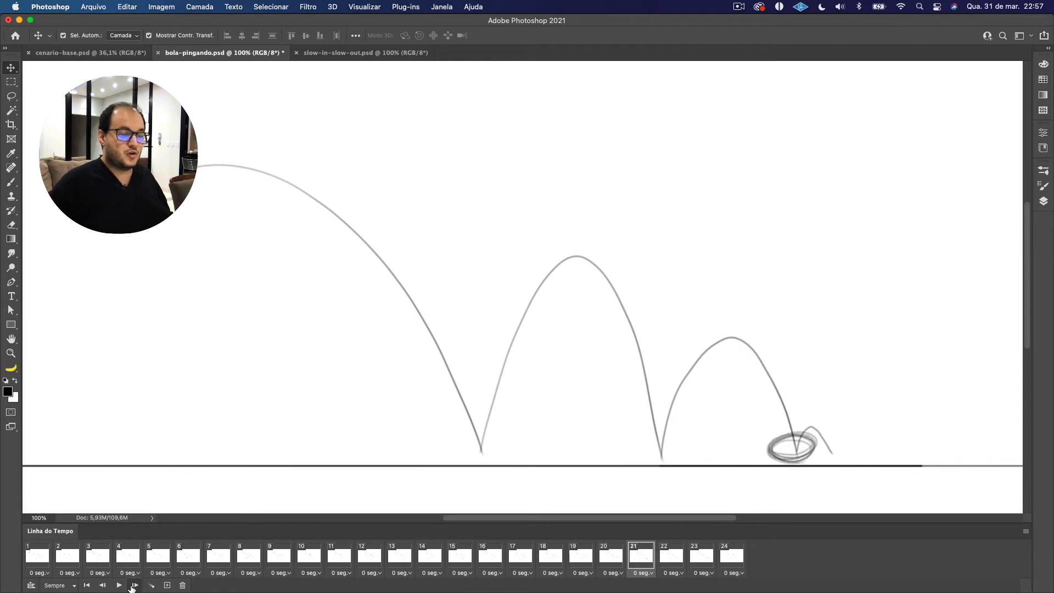
Advance frame by frame to examine the ball's position and spacing along the path.
click(132, 586)
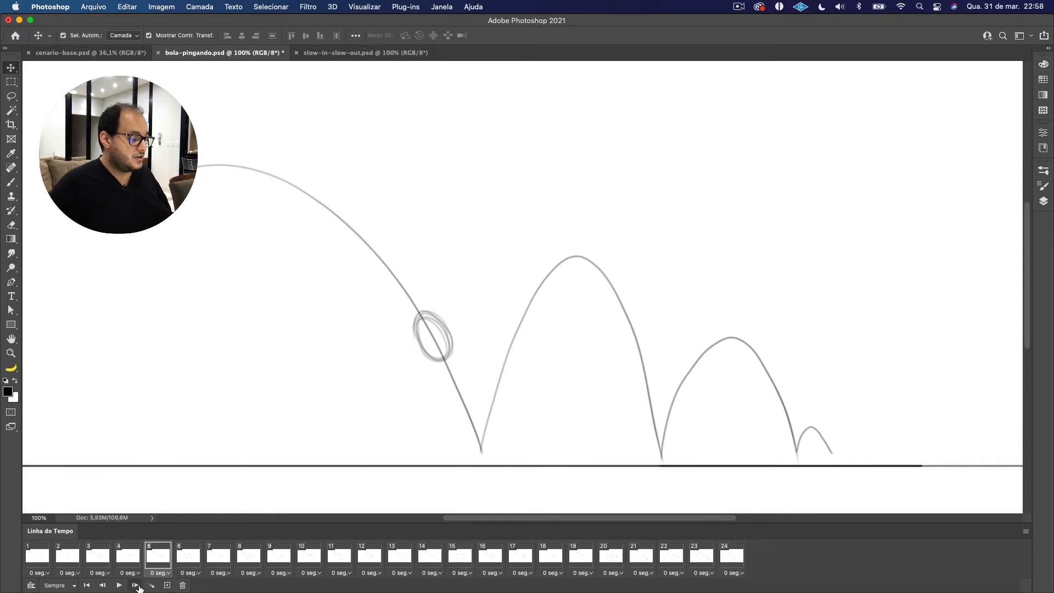
click(135, 586)
click(135, 586)
click(135, 586)
click(135, 585)
click(135, 586)
click(135, 585)
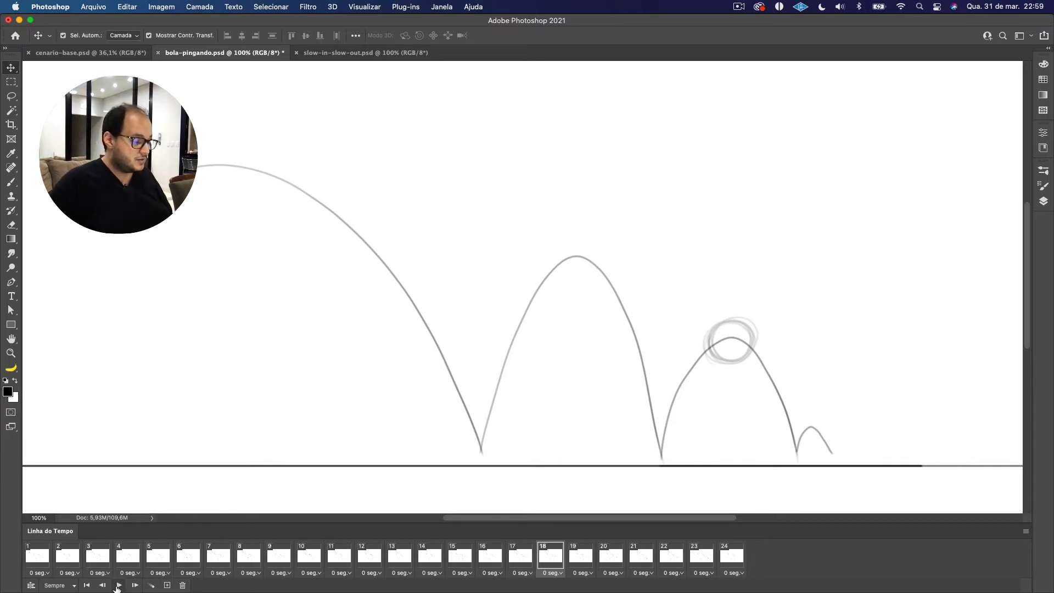
Step backwards from frame 18 to re-examine the ball's spacing around the arc.
click(103, 586)
click(103, 585)
click(102, 586)
click(103, 586)
click(102, 585)
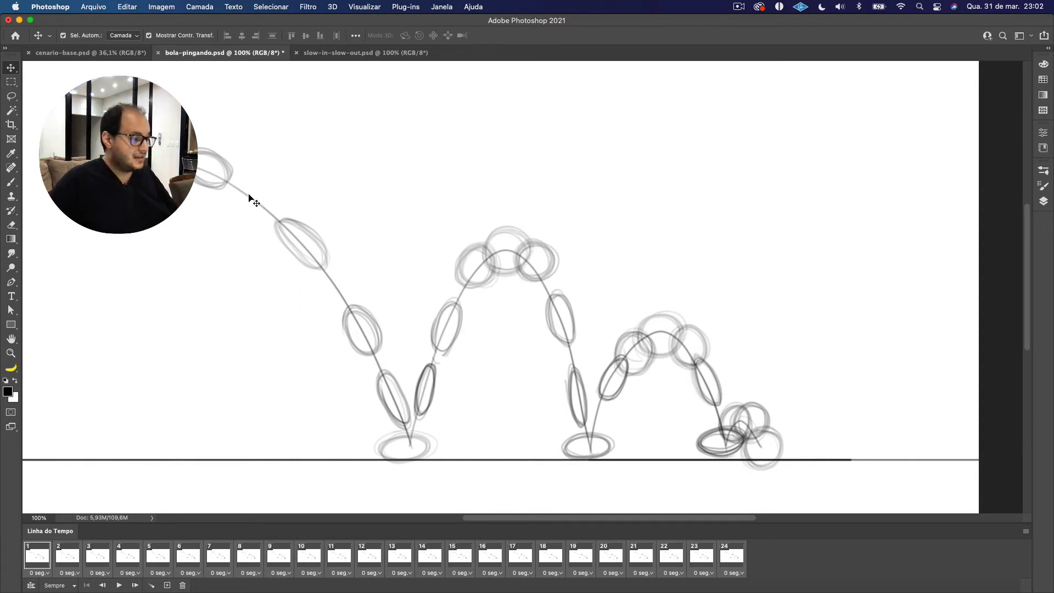
Save bola-pingando.psd and create a new 1920 x 1080 px document from a recent preset.
key(super+s)
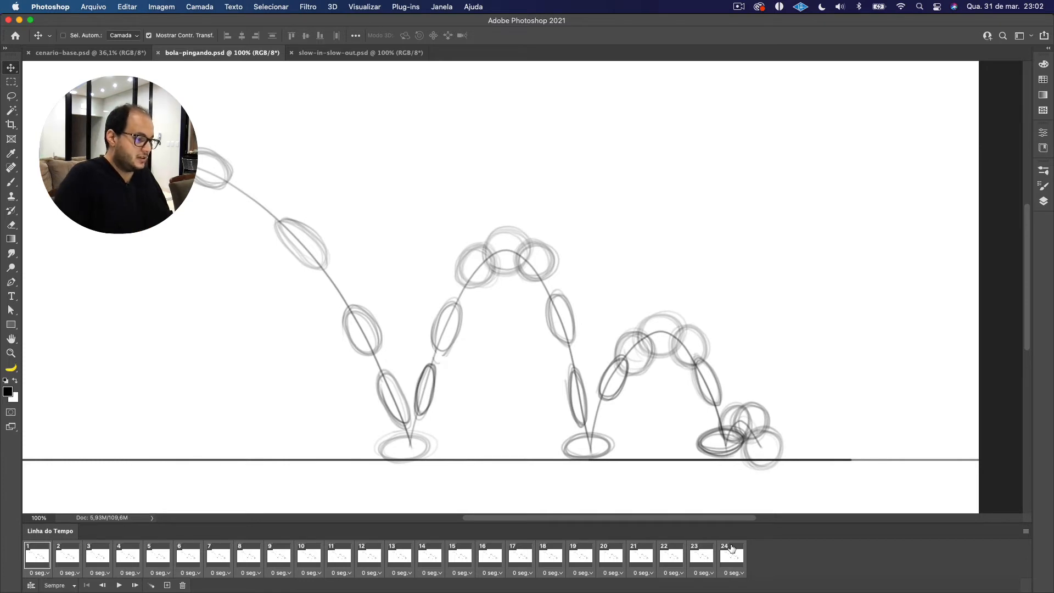
key(super+n)
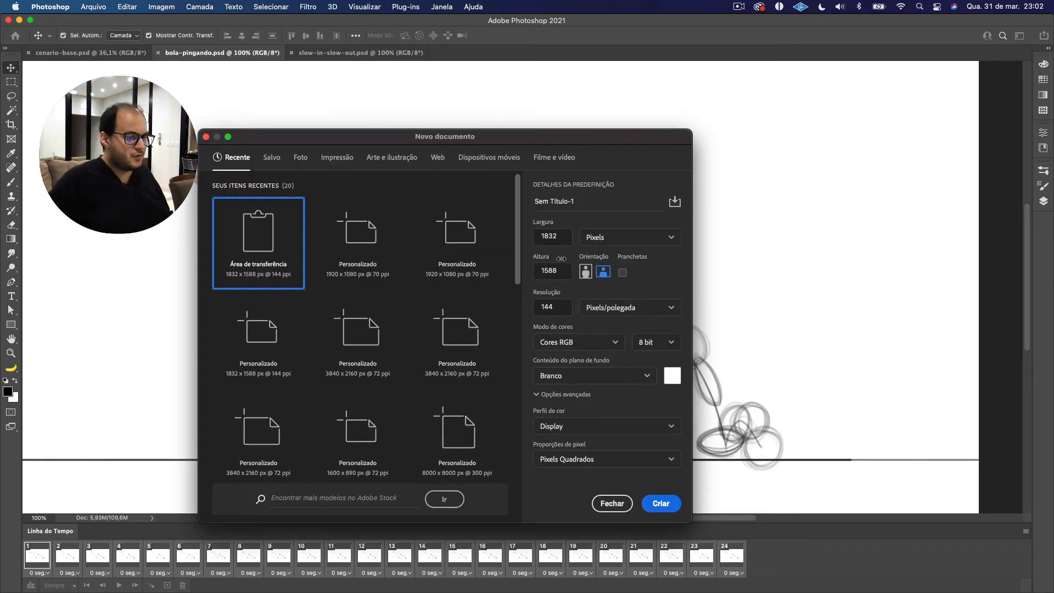
double_click(490, 234)
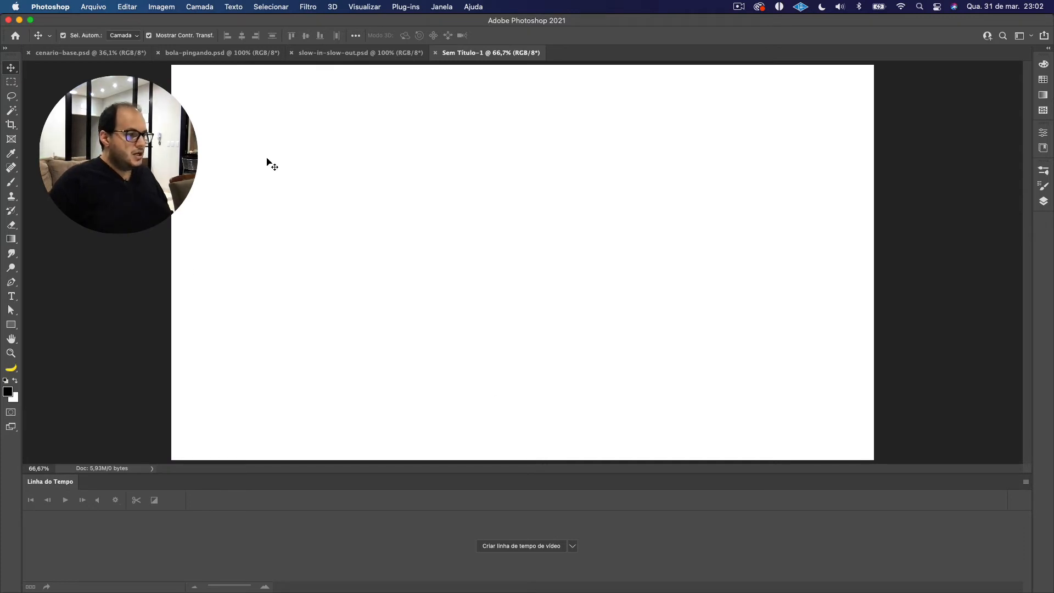
Hide the Timeline panel and show it again.
click(448, 7)
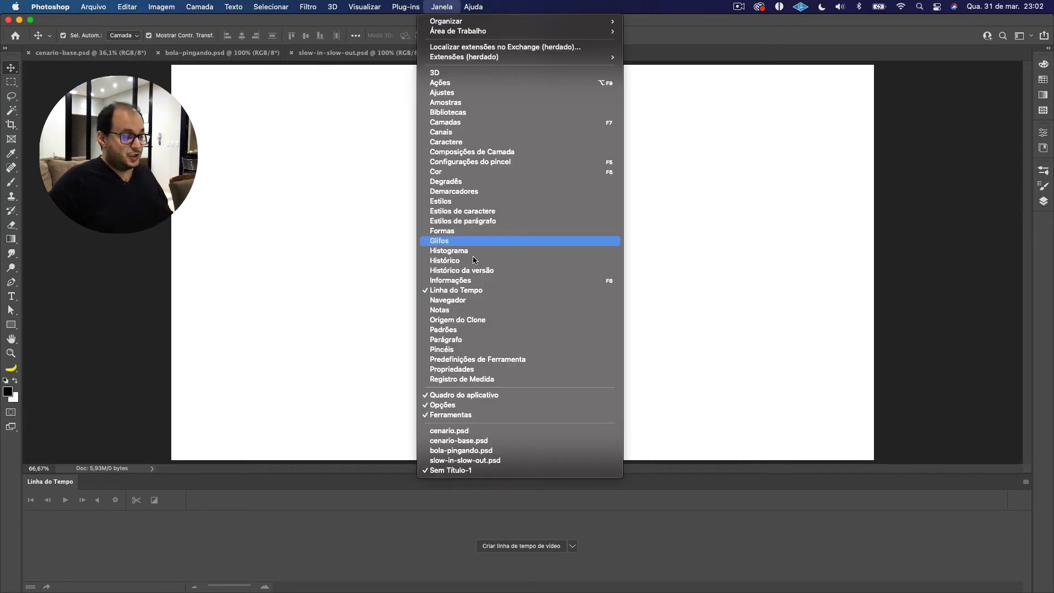
click(476, 290)
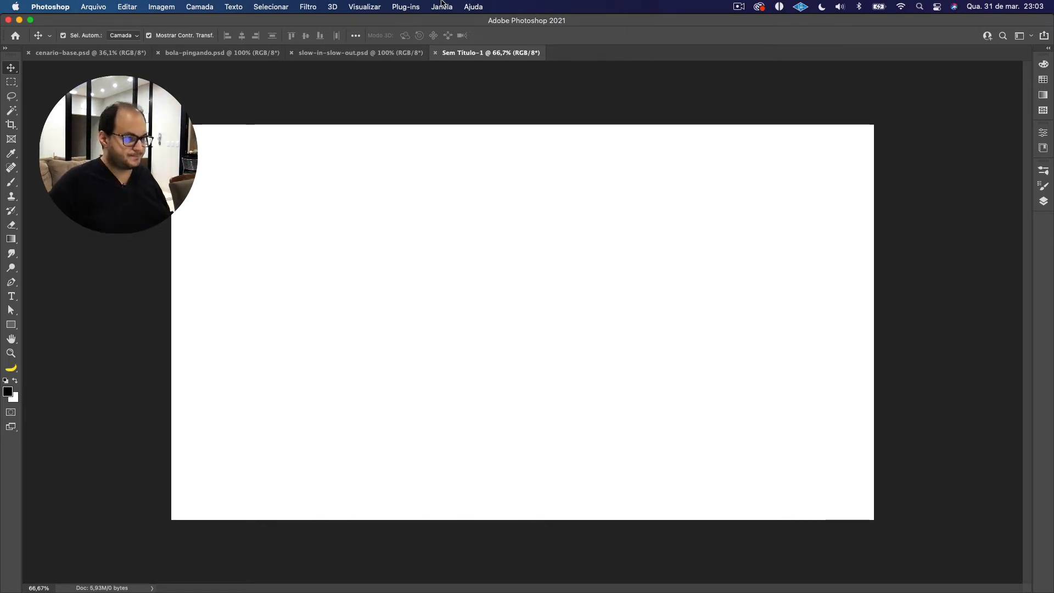
click(443, 6)
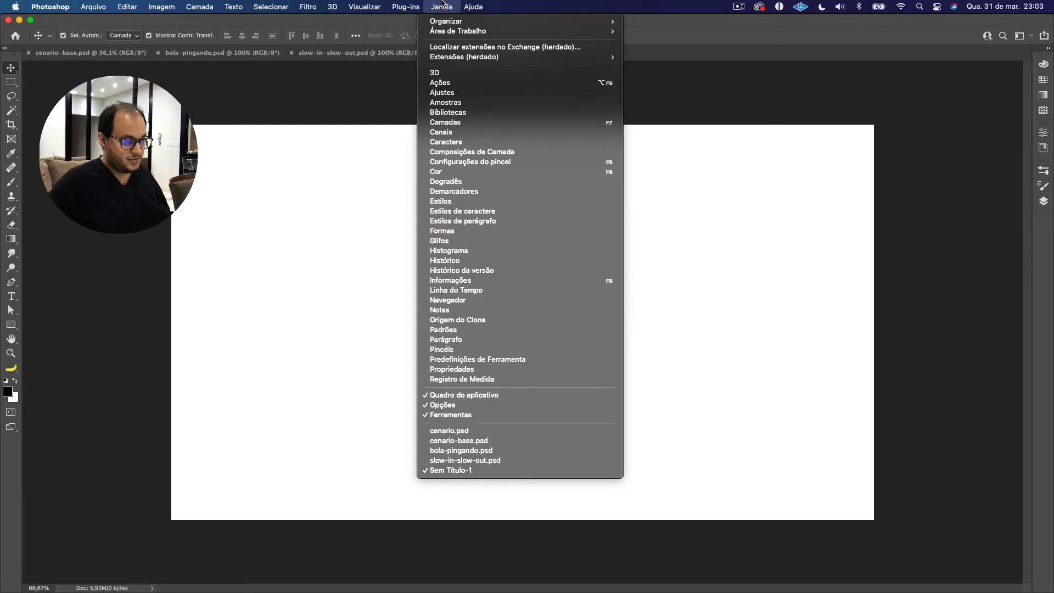
click(461, 290)
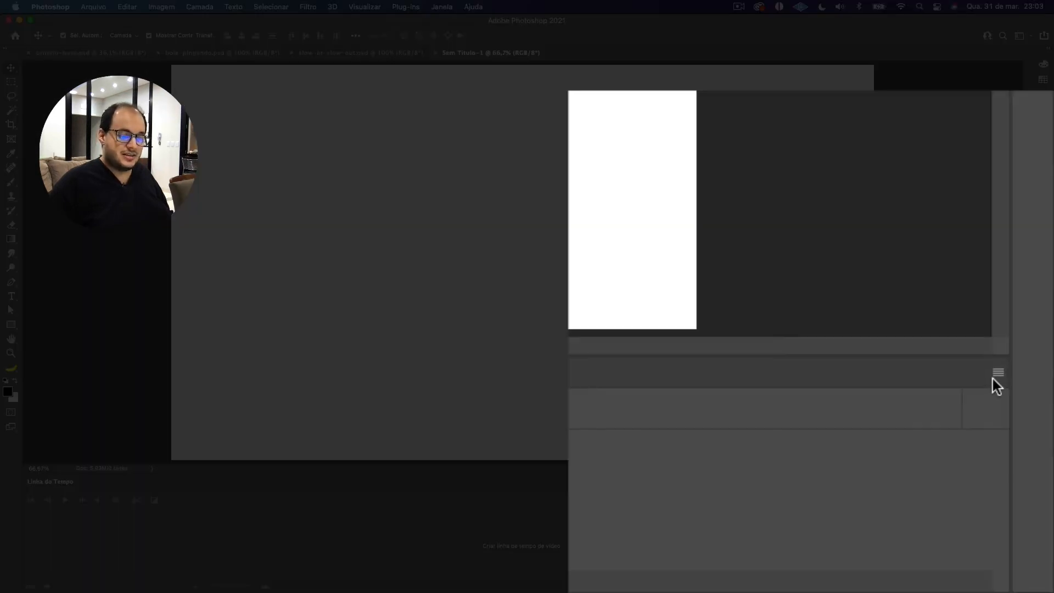
Look through the Timeline's options and the timeline types it can create.
click(1027, 483)
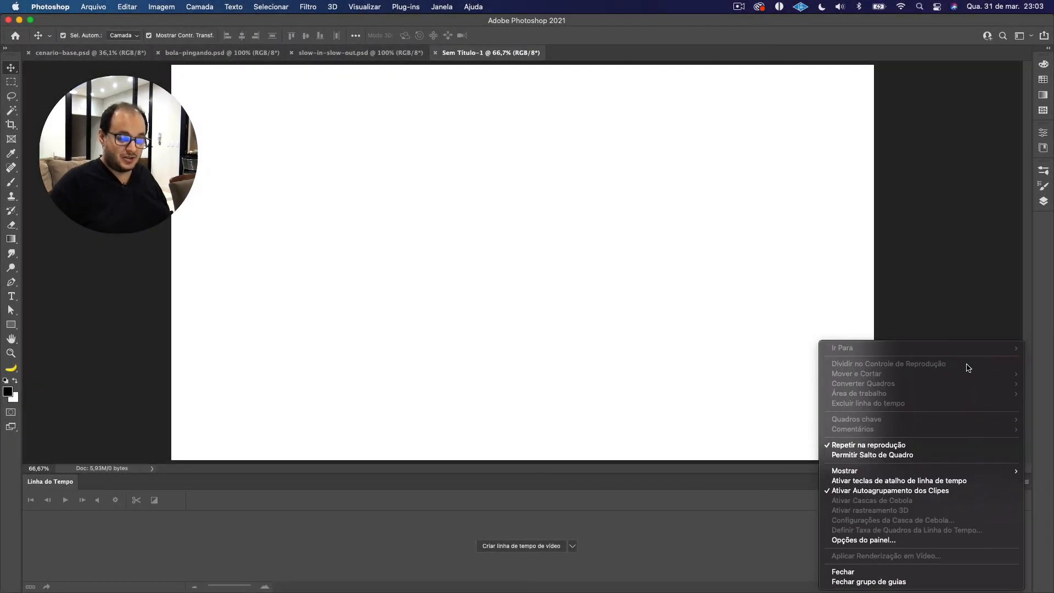
click(1026, 483)
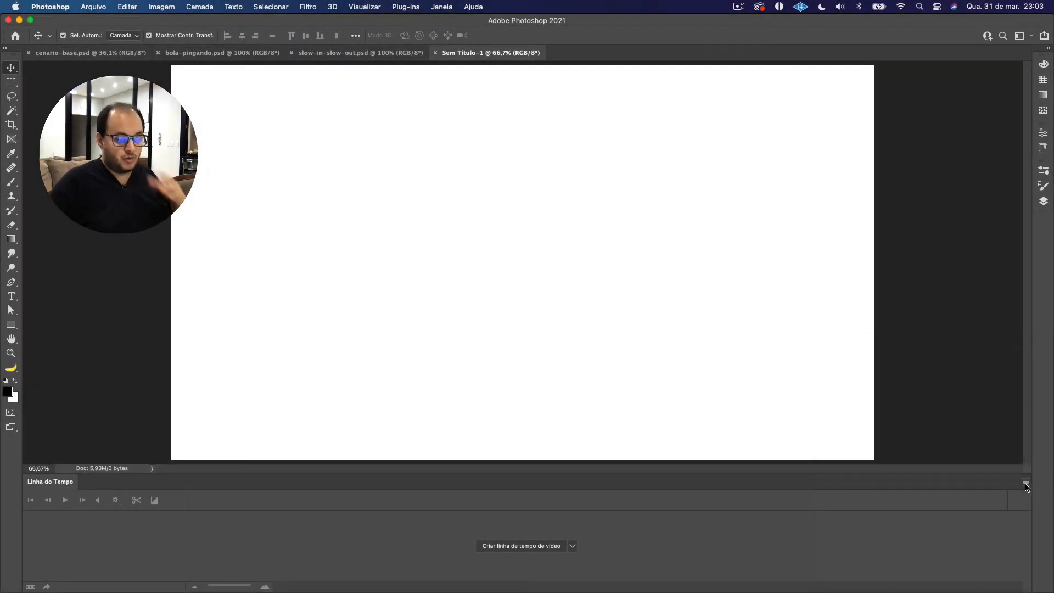
click(1025, 484)
click(573, 546)
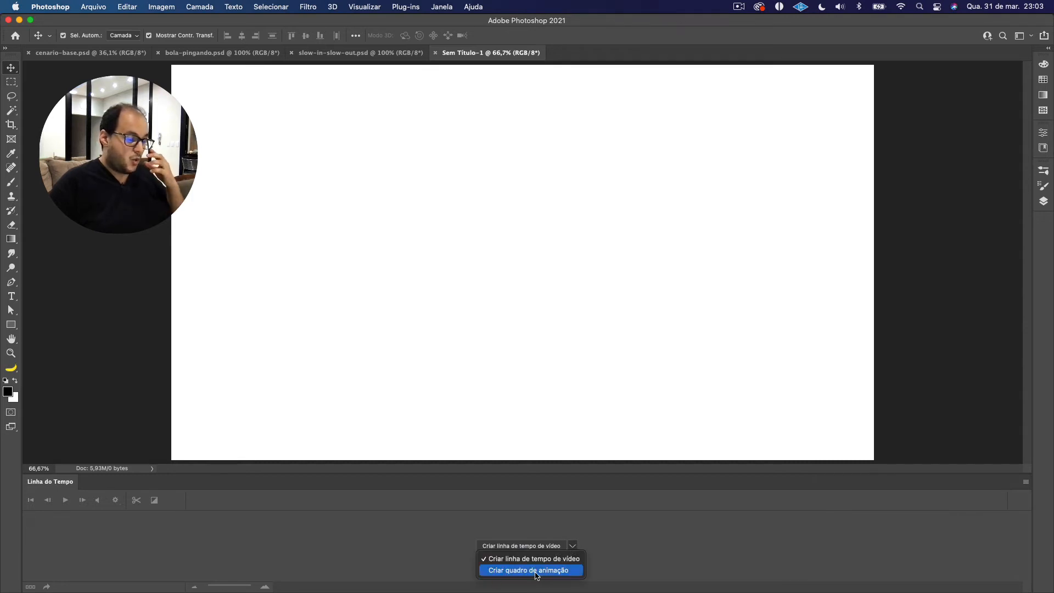
click(637, 526)
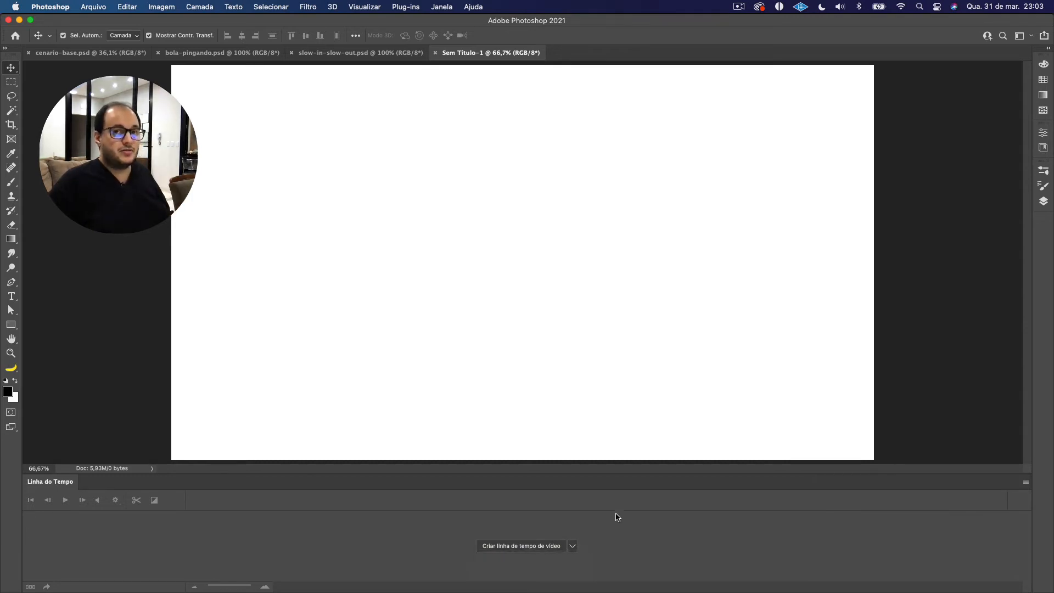
click(573, 546)
click(428, 525)
Open the slow-in-slow-out.psd document and play its ball animation.
click(387, 54)
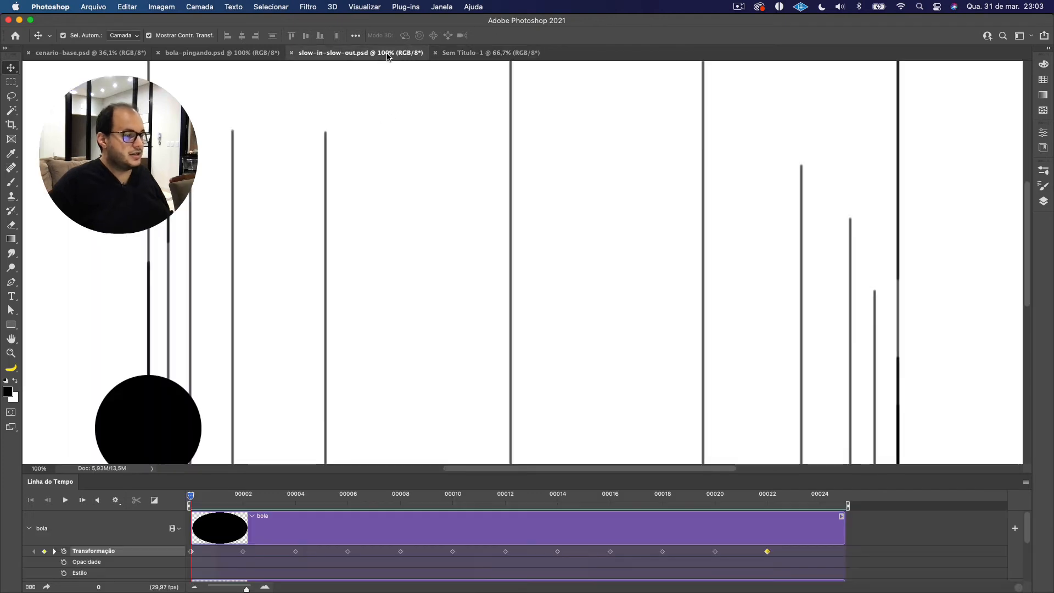
key(ctrl+0)
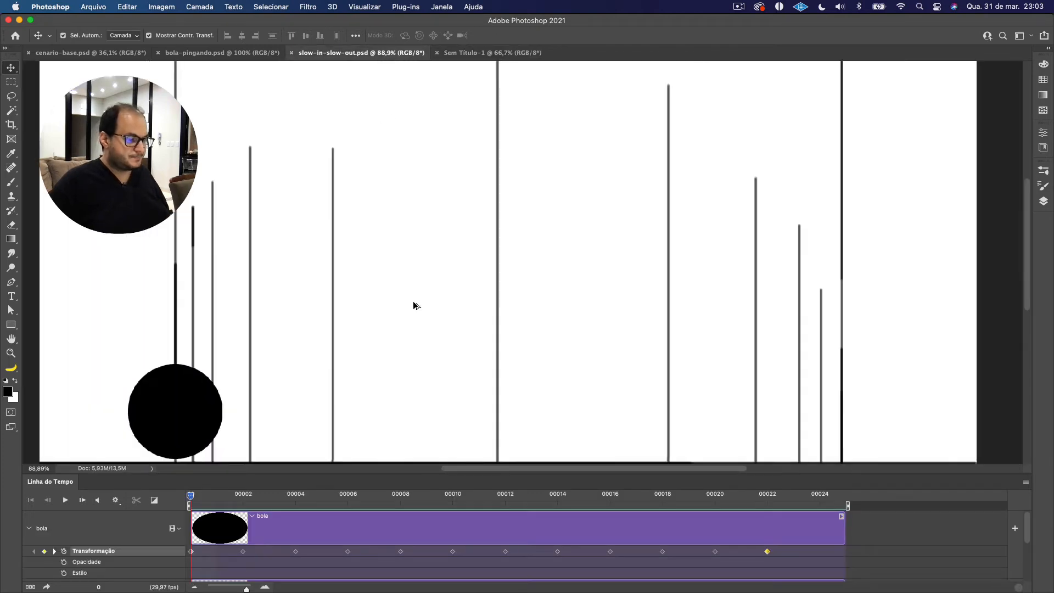
scroll(413, 302, down, 3)
key(space)
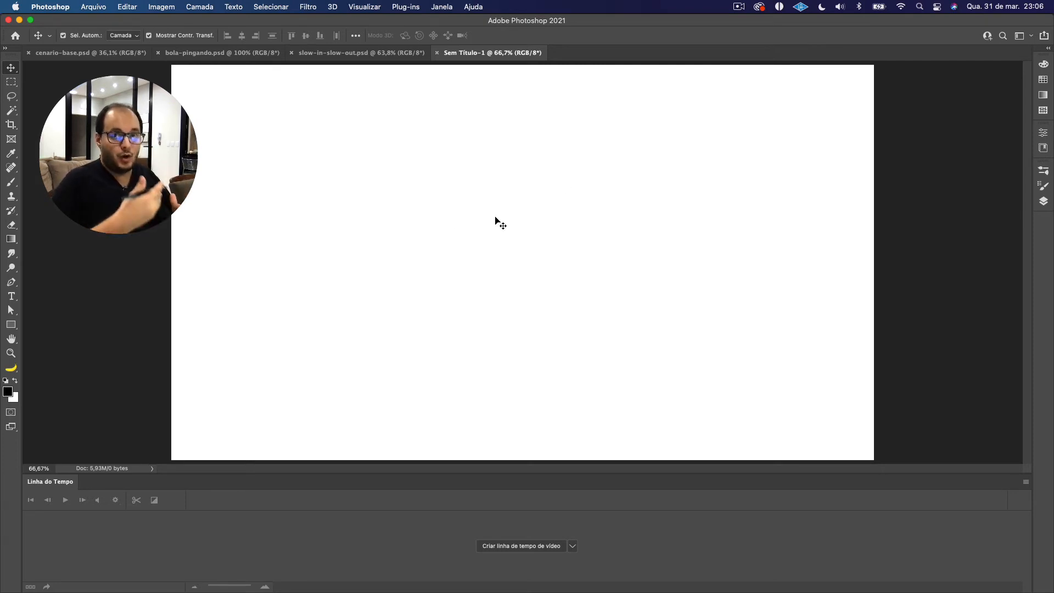
Add an empty layer above the background in Sem Título-1, unlock the background, and select the new layer.
click(1043, 201)
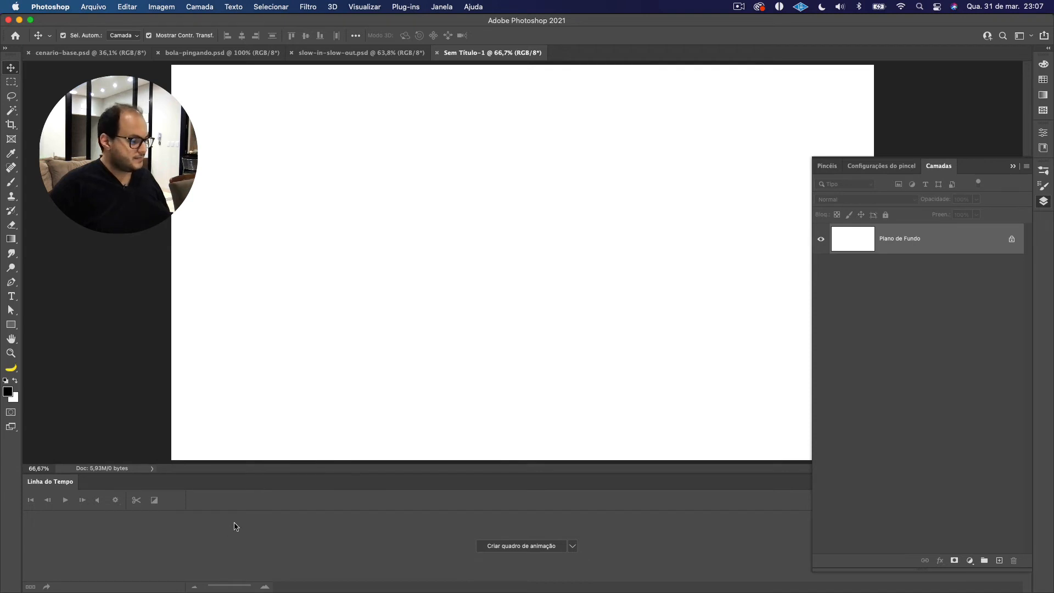
click(999, 561)
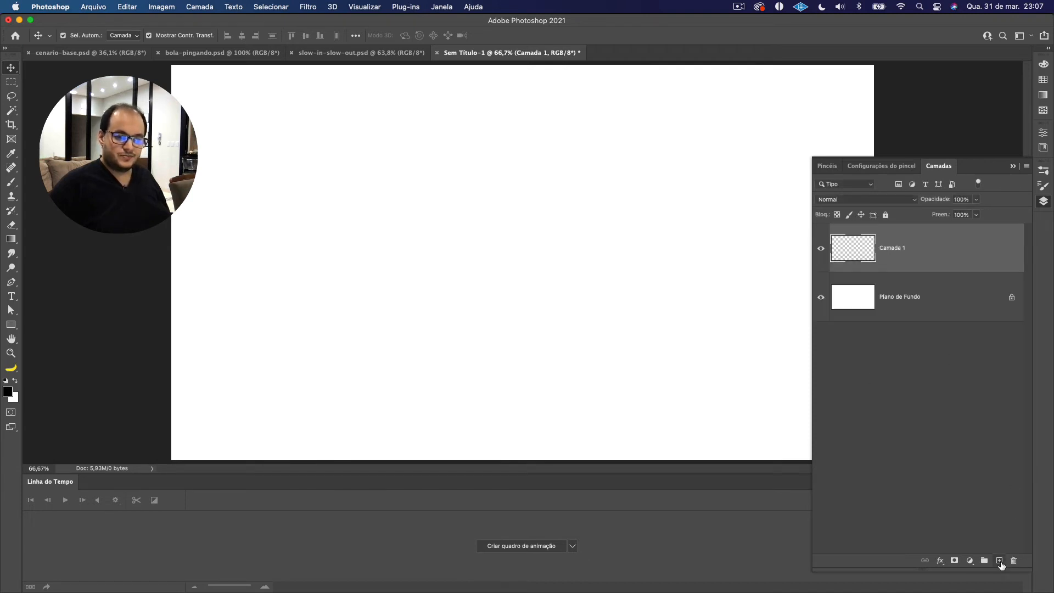
click(1012, 298)
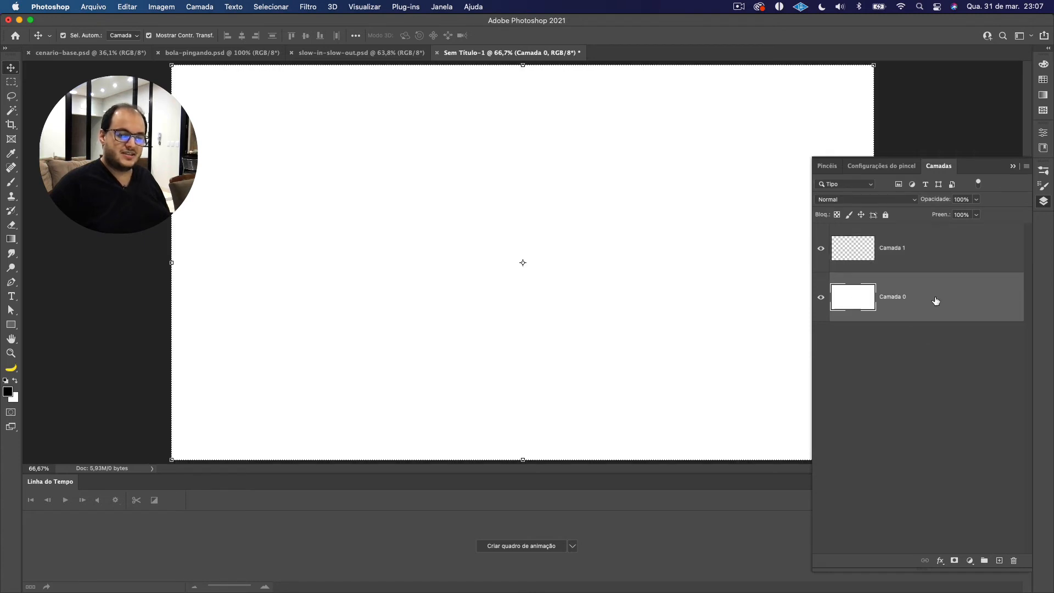
click(886, 245)
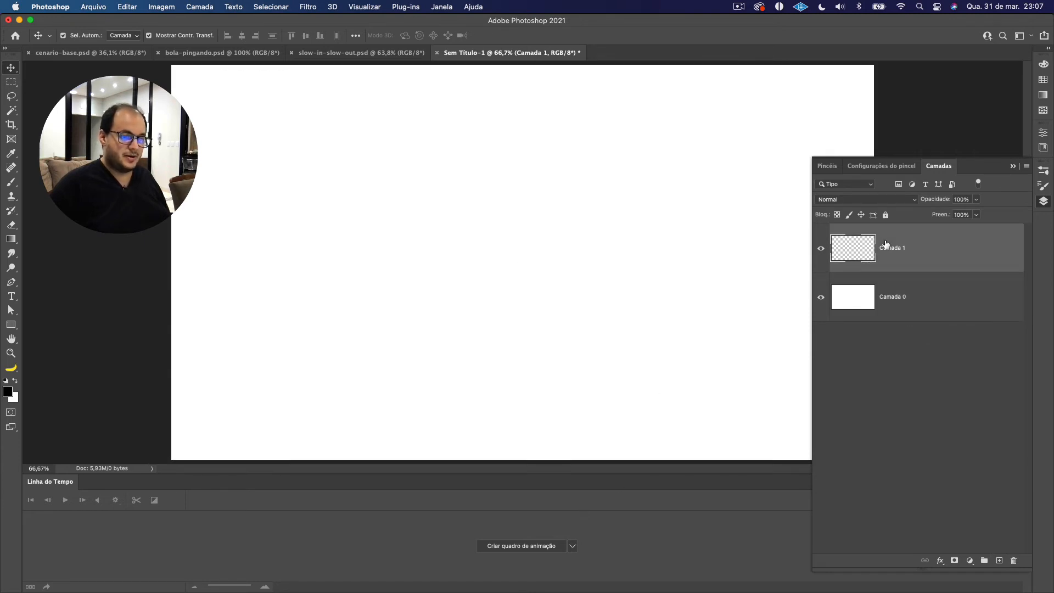
Create a frame animation in the Timeline of the new document.
click(522, 546)
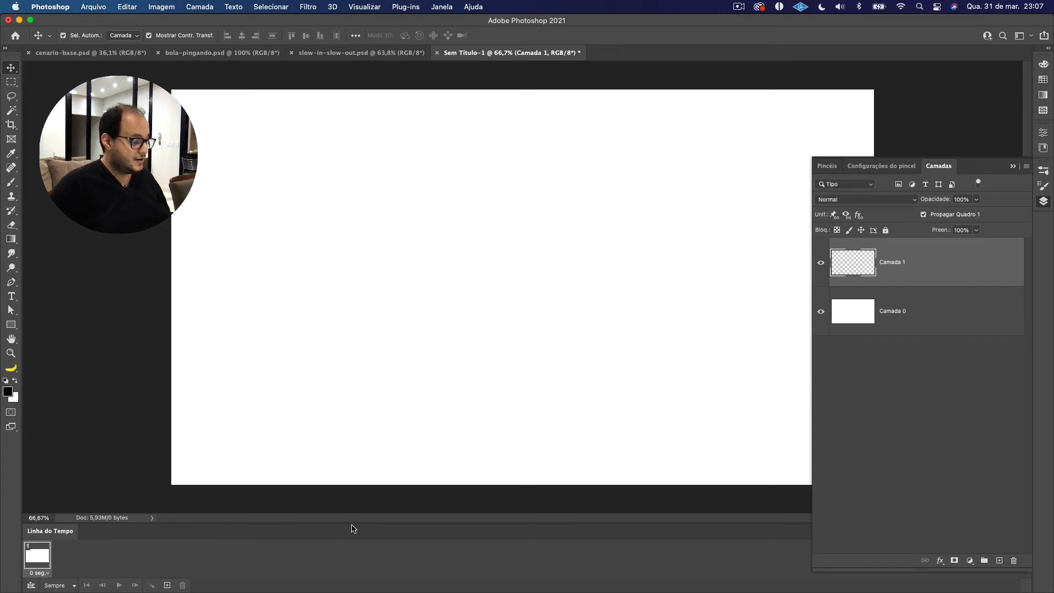
drag(353, 527, 355, 512)
drag(212, 513, 216, 576)
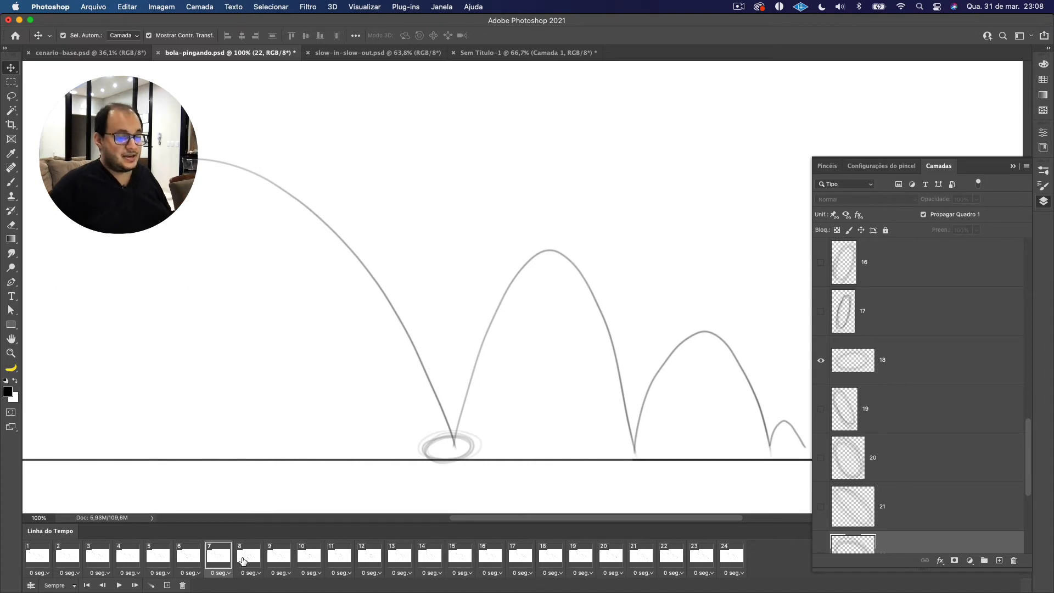
Examine the ball in frames 8 to 12 of bola-pingando.psd and return to frame 1.
click(245, 558)
click(279, 563)
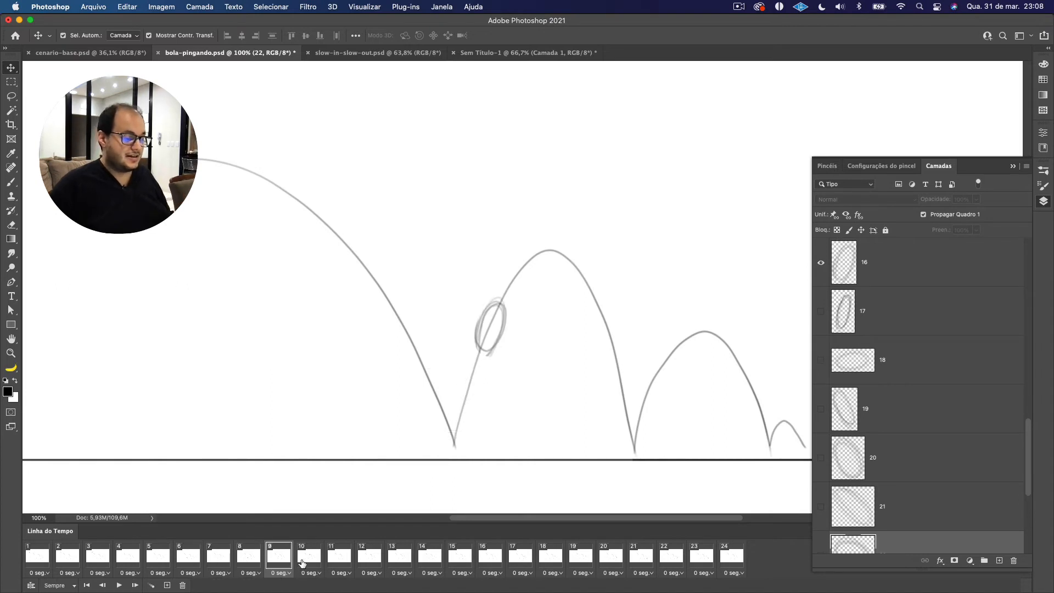
click(310, 561)
click(336, 560)
click(365, 557)
click(37, 556)
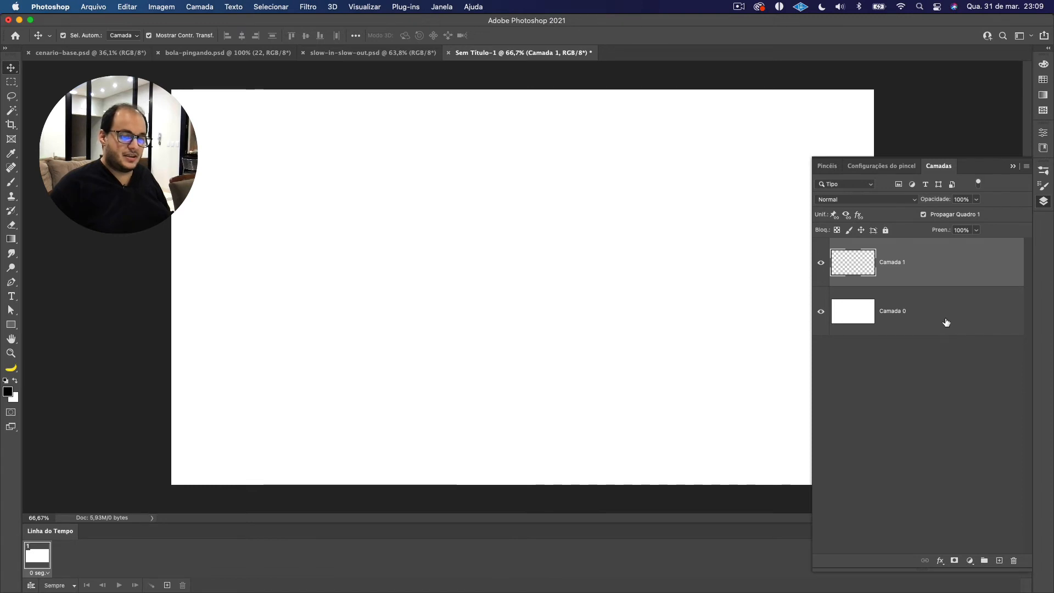
Draw a straight horizontal floor line with the Brush across the full canvas width on the Camada 0 layer.
click(946, 323)
key(b)
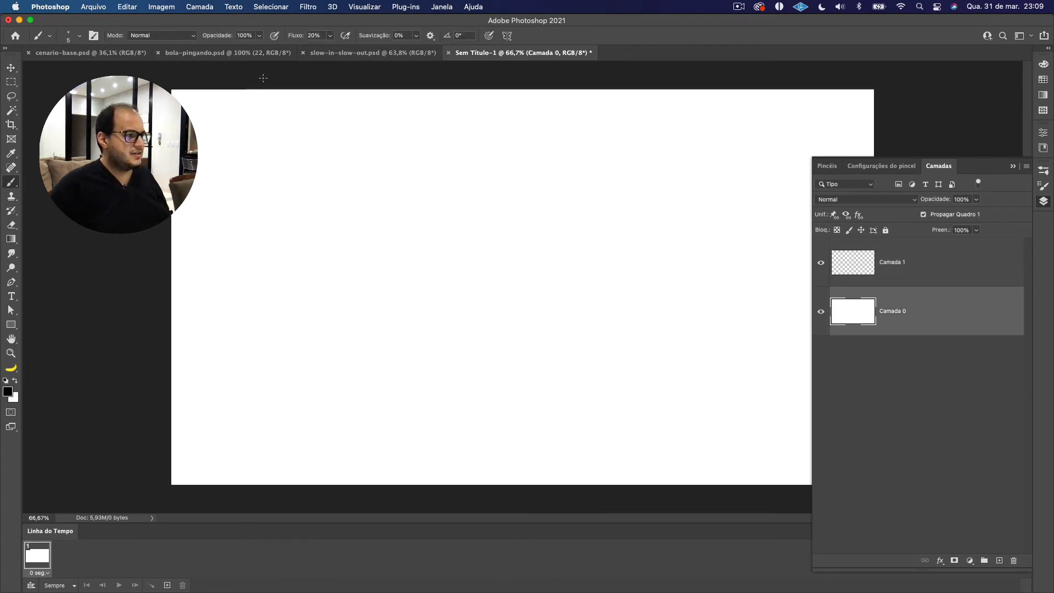
drag(172, 402, 873, 402)
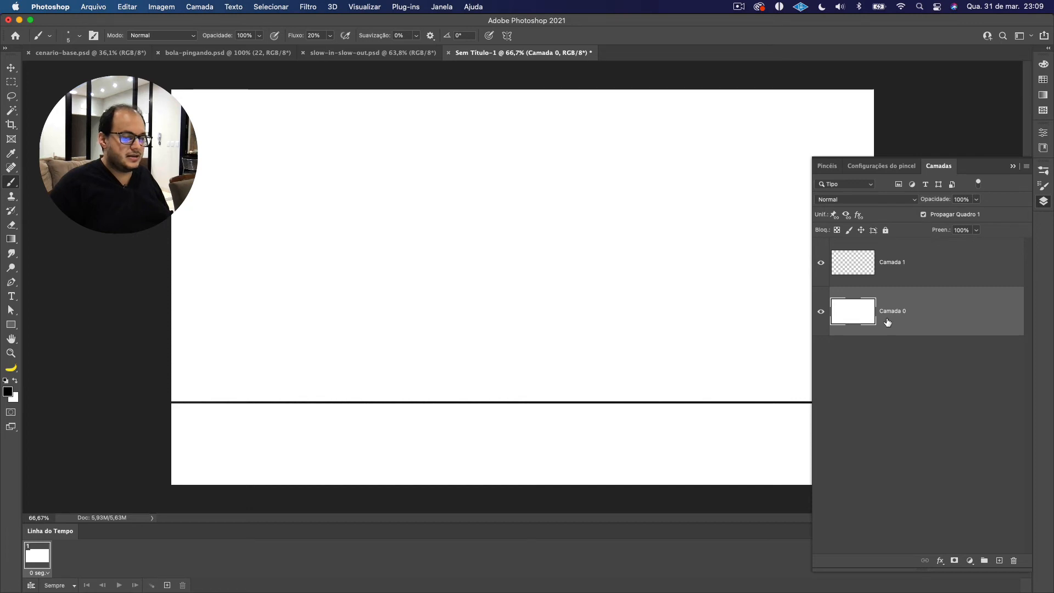
Add a layer above Camada 0 and draw a bouncing path of four successively smaller arcs on the floor line.
click(1000, 561)
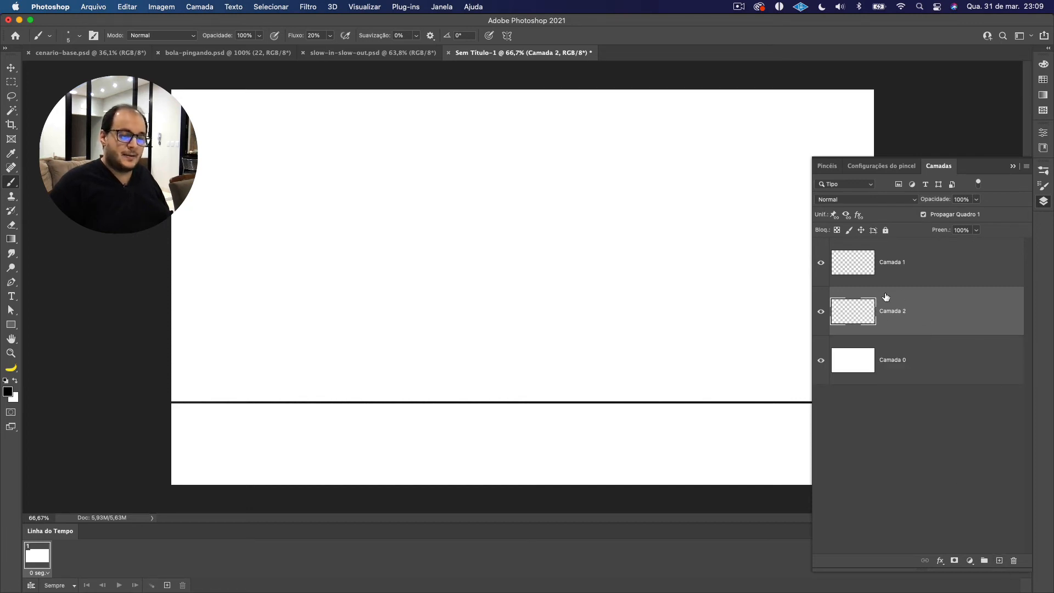
mouse_move(377, 261)
mouse_down()
mouse_move(490, 275)
mouse_move(560, 212)
mouse_up()
mouse_move(260, 192)
mouse_down()
mouse_move(423, 401)
mouse_move(506, 280)
mouse_move(586, 328)
mouse_move(611, 400)
mouse_move(628, 349)
mouse_move(698, 322)
mouse_up()
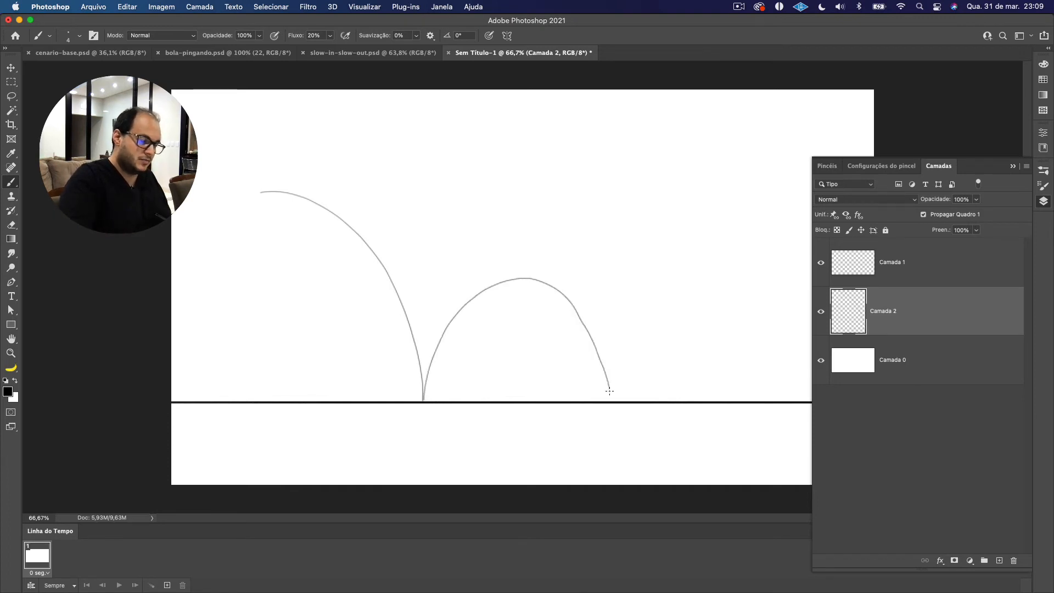
mouse_move(737, 359)
mouse_down()
mouse_move(748, 406)
mouse_move(765, 381)
mouse_move(798, 400)
mouse_up()
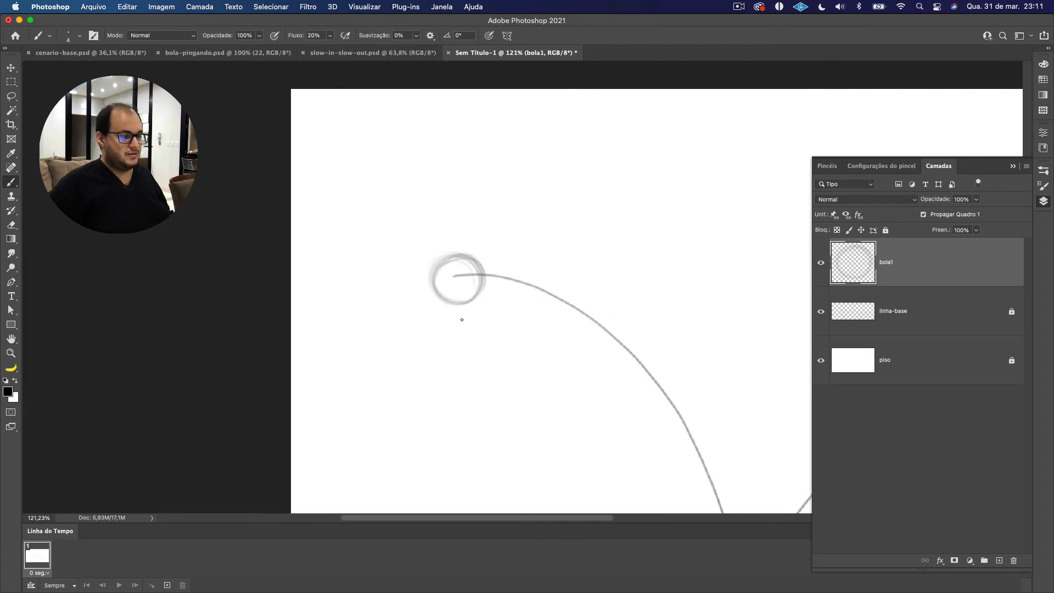
Rename the new empty layer between bola1 and linha-base as esboco.
scroll(494, 308, down, 3)
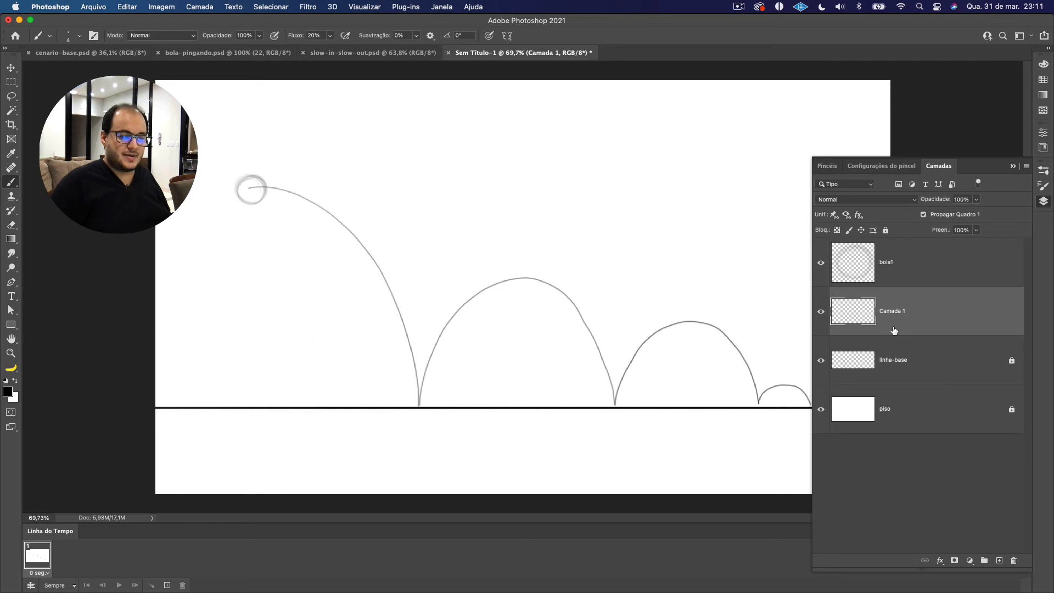
double_click(890, 311)
text(esboco)
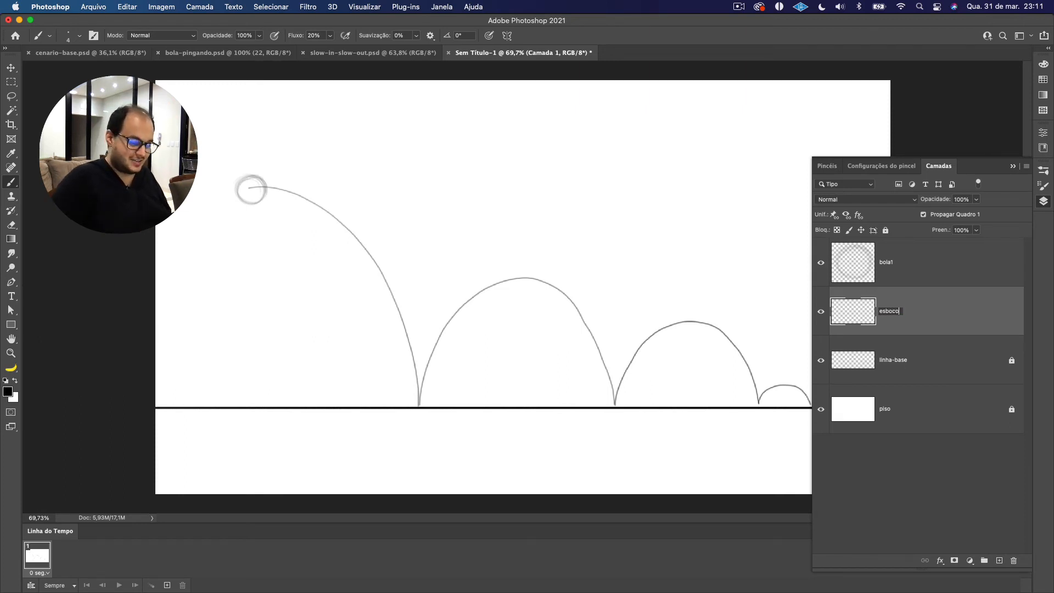
key(Return)
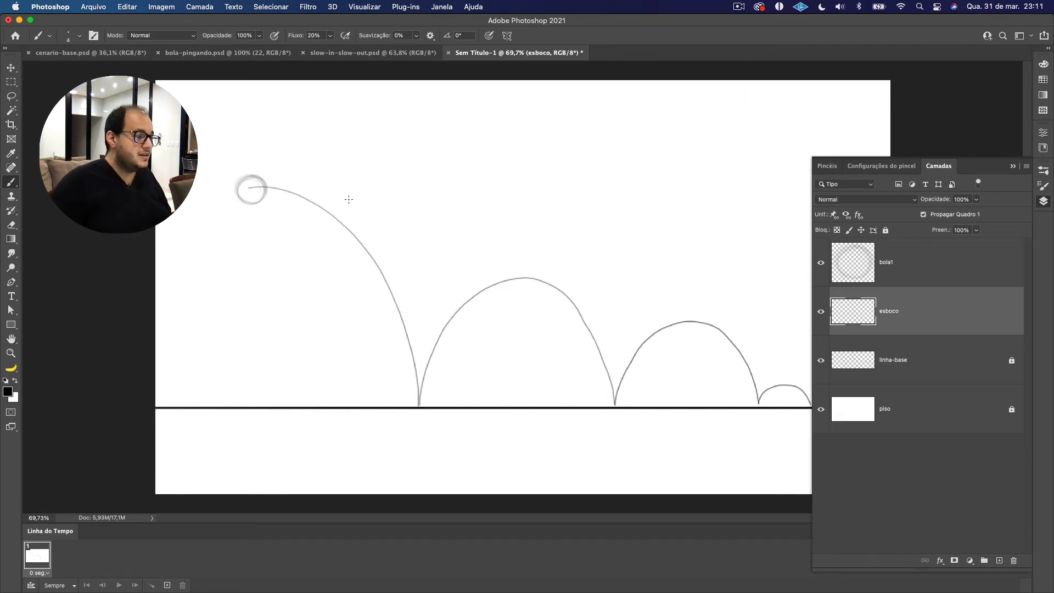
Sketch a round ball at the start of the path on the esboco layer and hide the bola1 layer.
scroll(254, 211, down, 1)
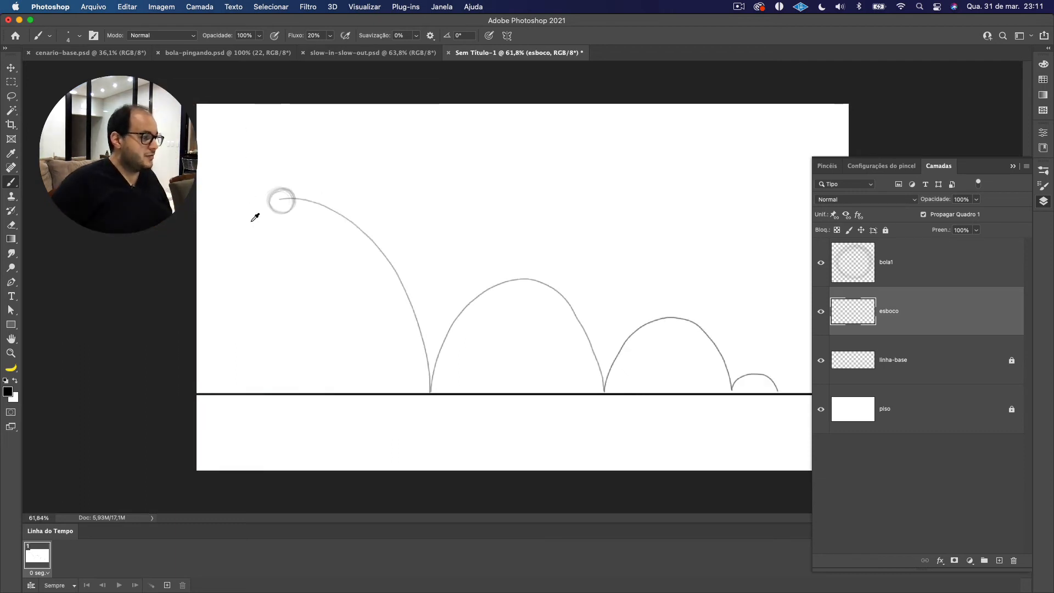
scroll(254, 211, up, 5)
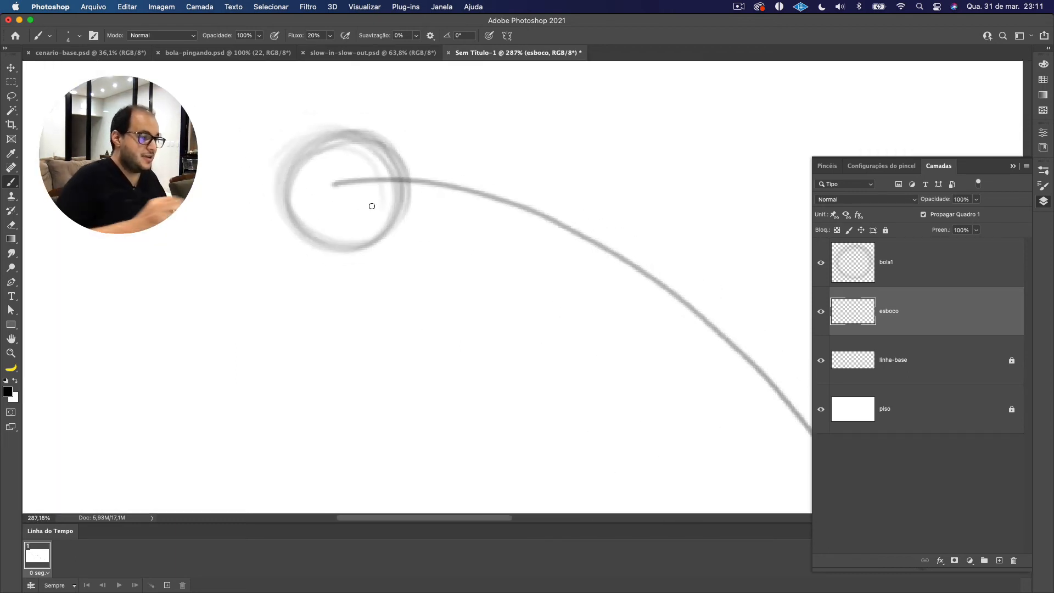
drag(341, 228, 346, 141)
mouse_move(293, 217)
mouse_down()
mouse_move(346, 147)
mouse_move(380, 232)
mouse_move(293, 202)
mouse_move(385, 149)
mouse_move(367, 241)
mouse_move(302, 172)
mouse_move(398, 172)
mouse_move(327, 240)
mouse_move(311, 152)
mouse_move(409, 202)
mouse_move(304, 232)
mouse_move(357, 147)
mouse_move(401, 225)
mouse_up()
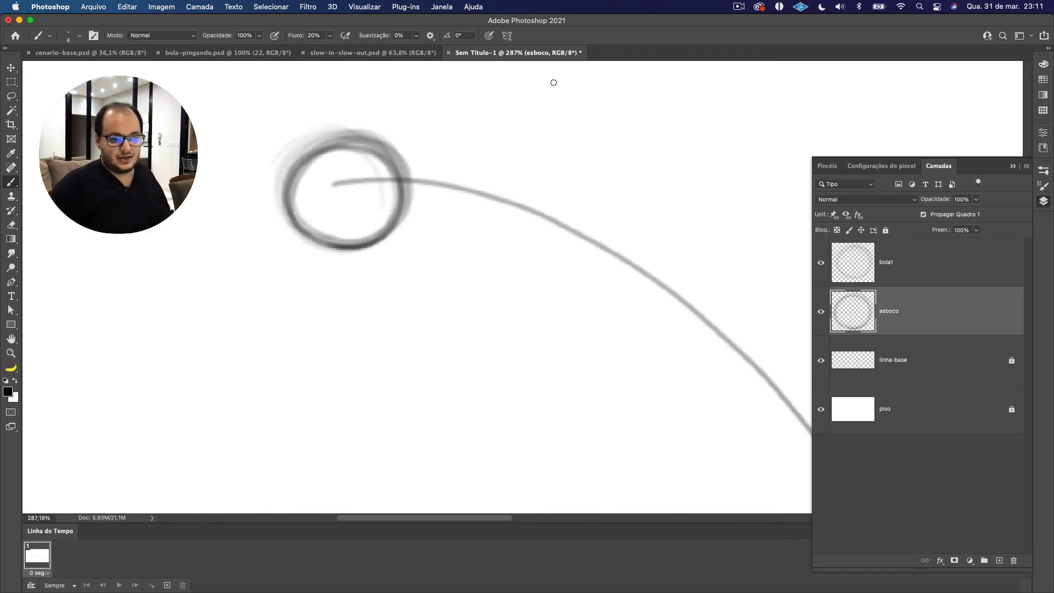
click(820, 264)
Sketch a second ball on the esboco layer, resting on the floor line where the first arc lands.
scroll(440, 250, down, 10)
drag(460, 188, 470, 243)
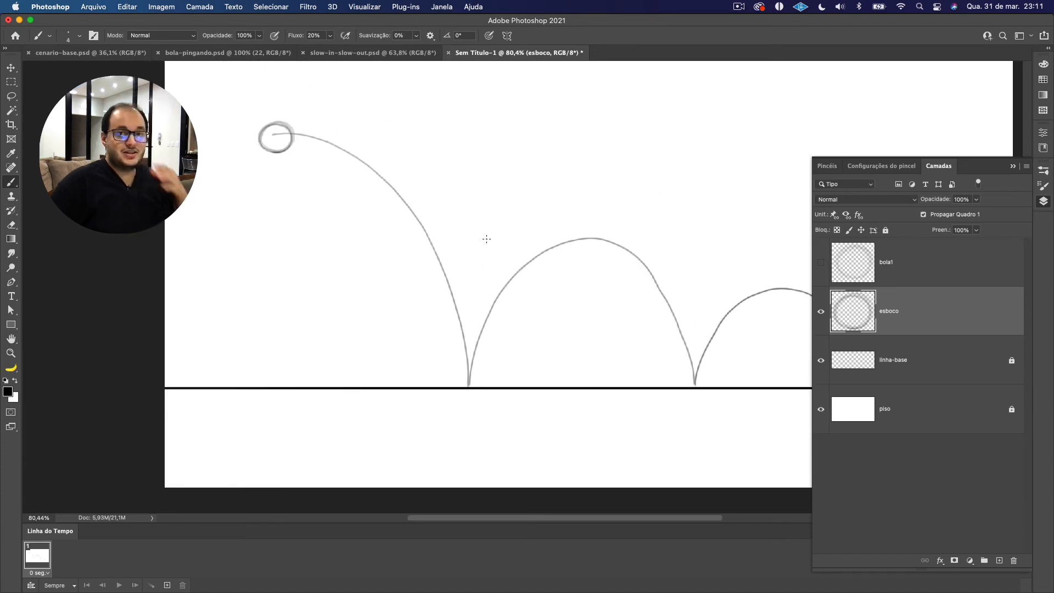
drag(548, 230, 391, 210)
drag(308, 366, 398, 334)
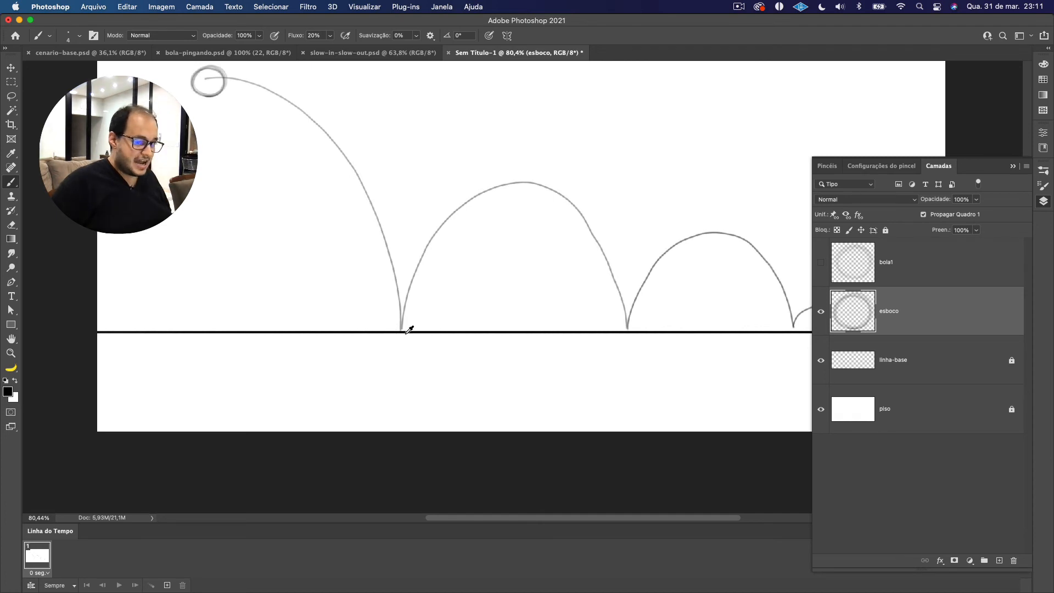
scroll(400, 332, up, 2)
scroll(404, 331, up, 4)
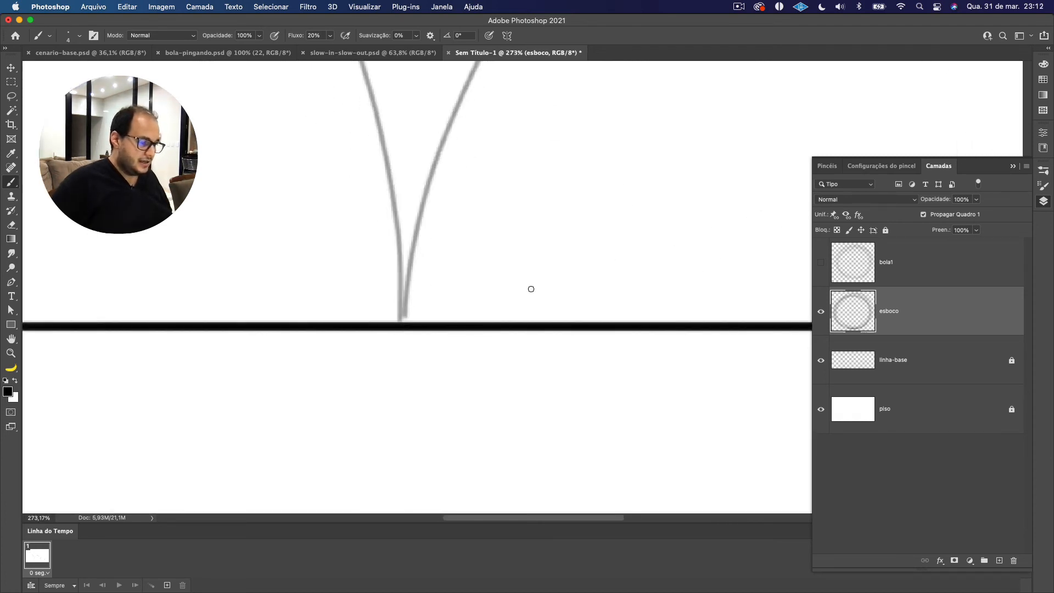
mouse_move(405, 328)
mouse_down()
mouse_move(341, 301)
mouse_move(396, 295)
mouse_up()
scroll(393, 288, down, 4)
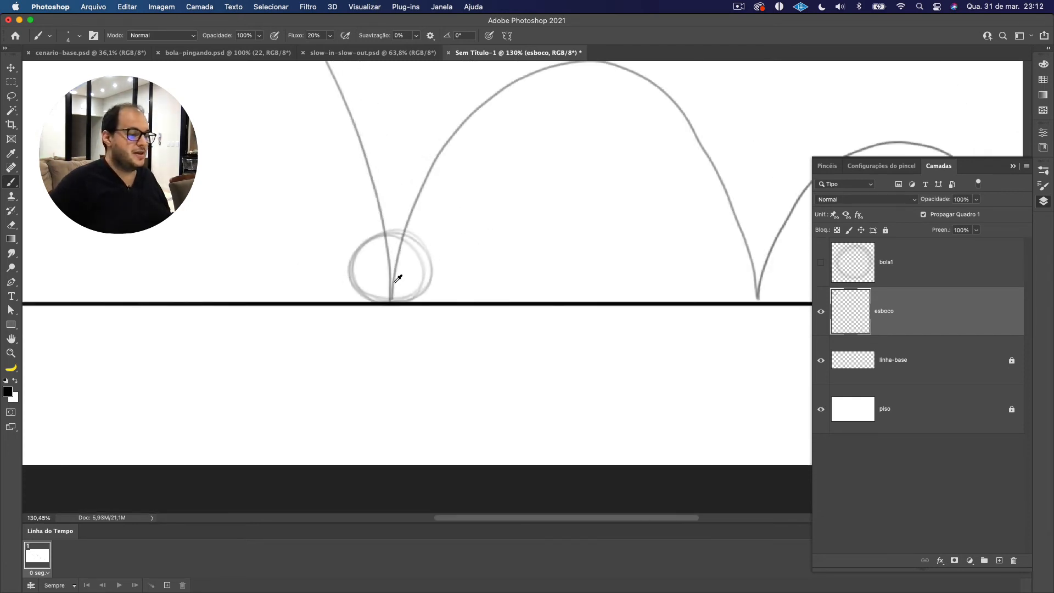
scroll(449, 279, down, 4)
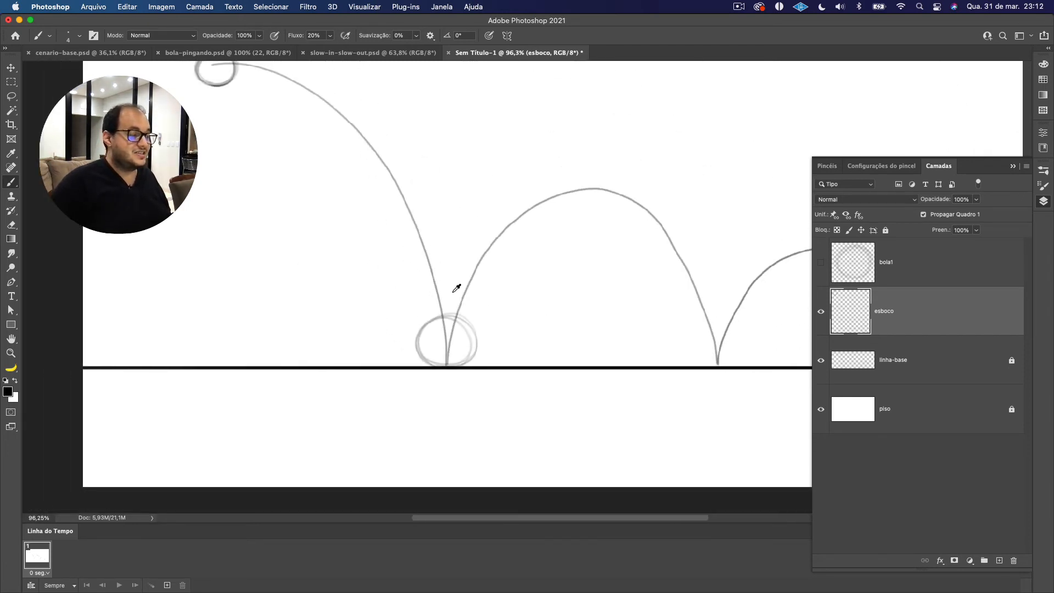
Sketch flattened balls at the three floor contacts and a round ball at the end of the path.
drag(448, 278, 449, 284)
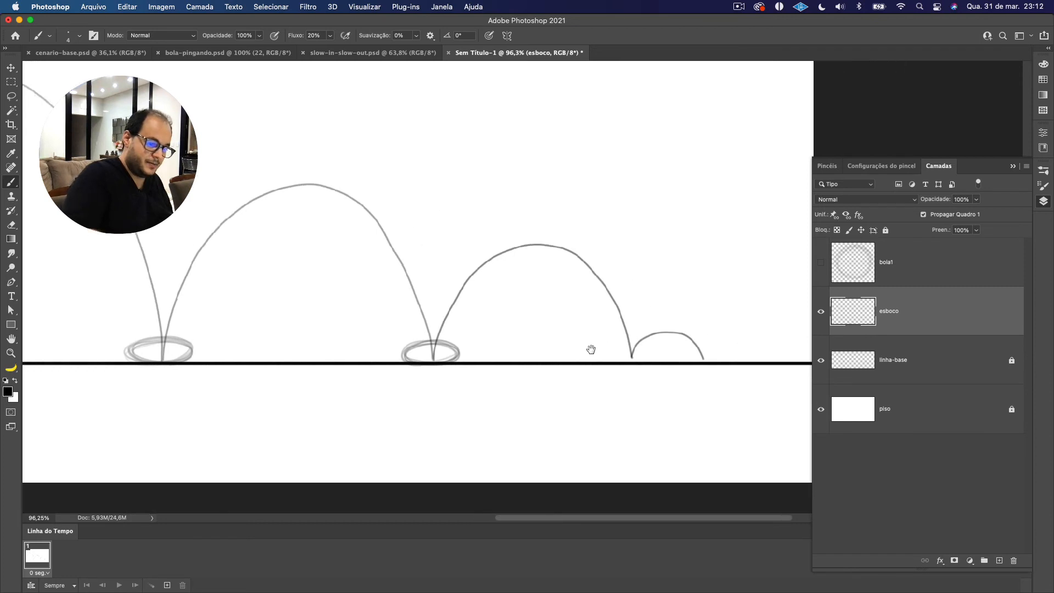
mouse_move(591, 349)
mouse_down()
mouse_move(550, 363)
mouse_move(533, 351)
mouse_move(569, 362)
mouse_move(528, 357)
mouse_move(575, 356)
mouse_move(542, 367)
mouse_move(571, 351)
mouse_up()
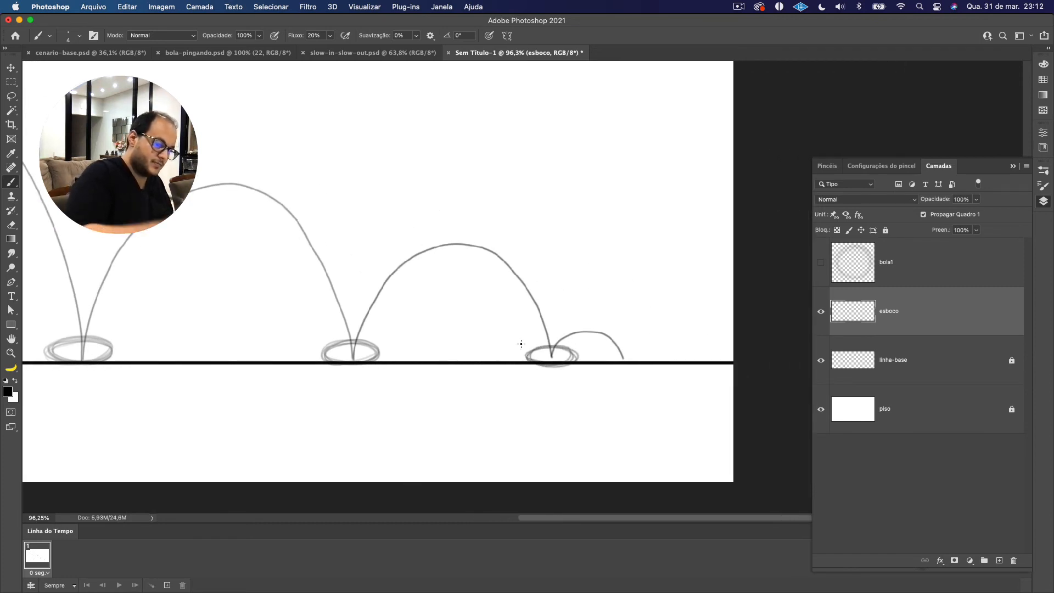
scroll(607, 391, down, 3)
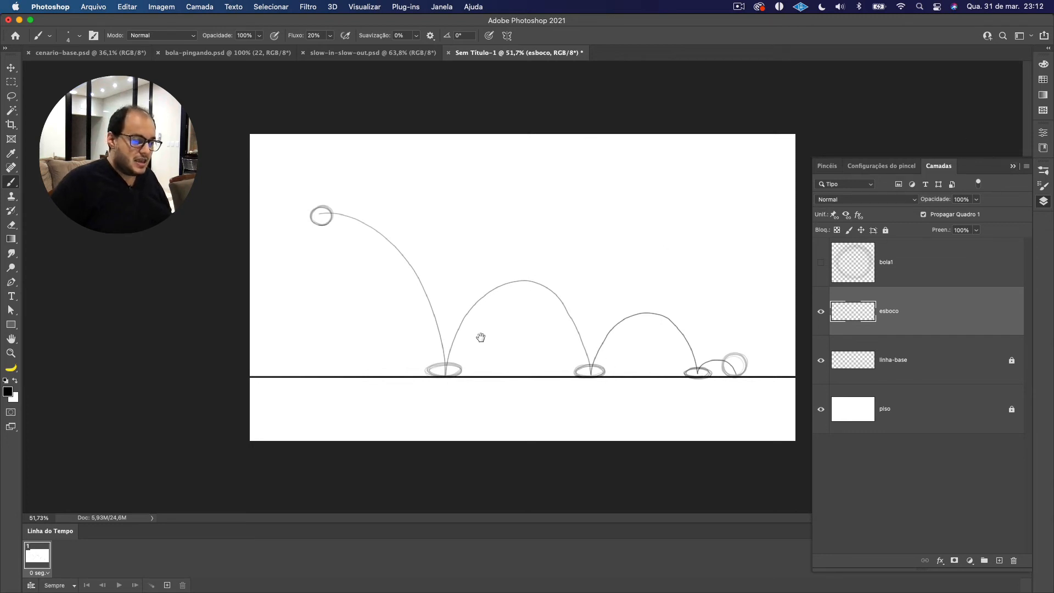
Sketch round balls centred on the peaks of the second and third arcs.
scroll(590, 285, up, 5)
mouse_move(399, 252)
mouse_down()
mouse_move(434, 240)
mouse_move(390, 271)
mouse_move(424, 300)
mouse_move(454, 267)
mouse_move(392, 258)
mouse_move(426, 307)
mouse_move(459, 296)
mouse_move(456, 270)
mouse_move(407, 303)
mouse_up()
drag(665, 346, 407, 256)
mouse_move(485, 279)
mouse_down()
mouse_move(445, 252)
mouse_move(459, 282)
mouse_move(496, 288)
mouse_move(501, 249)
mouse_move(446, 271)
mouse_move(500, 288)
mouse_move(505, 252)
mouse_move(512, 264)
mouse_move(446, 275)
mouse_up()
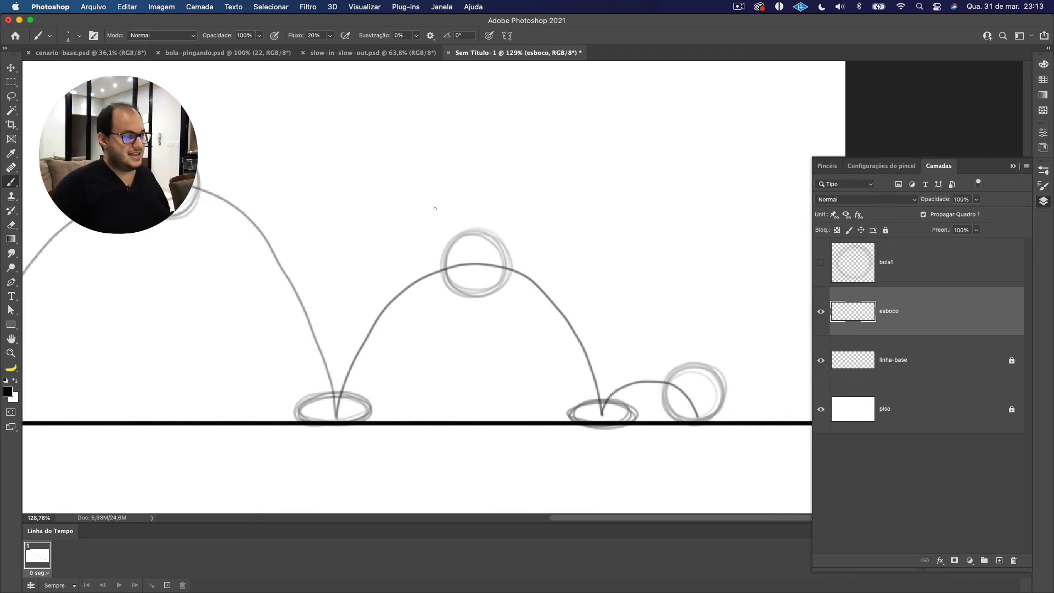
Sketch a smaller round ball at the peak of the last small arc.
scroll(430, 209, down, 10)
scroll(430, 210, up, 5)
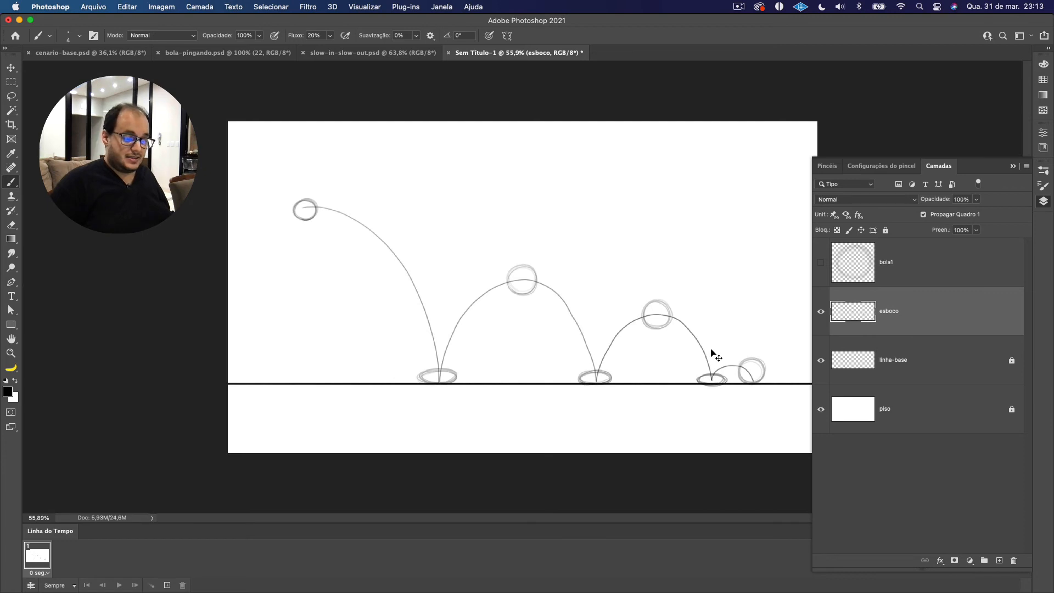
drag(738, 373, 454, 330)
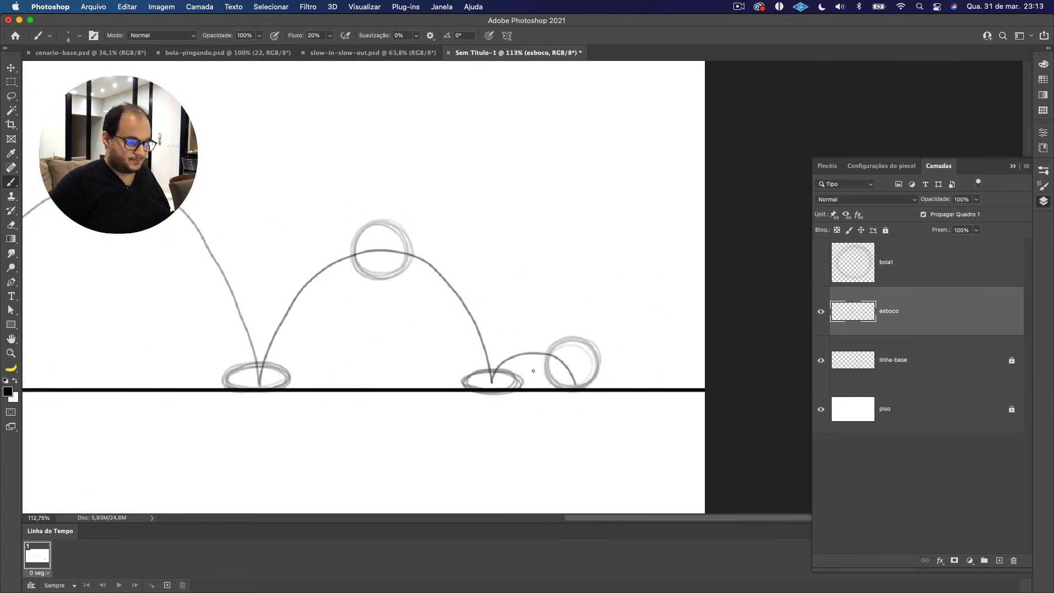
scroll(531, 361, up, 5)
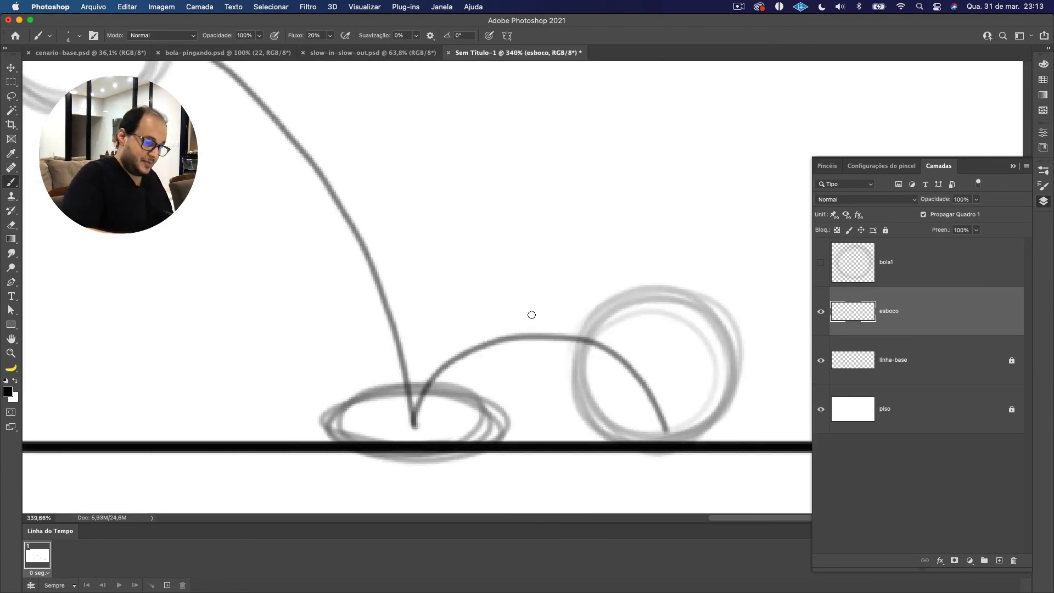
mouse_move(525, 372)
mouse_down()
mouse_move(473, 270)
mouse_move(578, 268)
mouse_move(553, 363)
mouse_move(466, 324)
mouse_move(531, 244)
mouse_up()
mouse_move(488, 355)
mouse_down()
mouse_move(475, 256)
mouse_move(586, 284)
mouse_move(527, 367)
mouse_move(457, 275)
mouse_move(565, 251)
mouse_move(531, 360)
mouse_move(449, 284)
mouse_move(568, 250)
mouse_up()
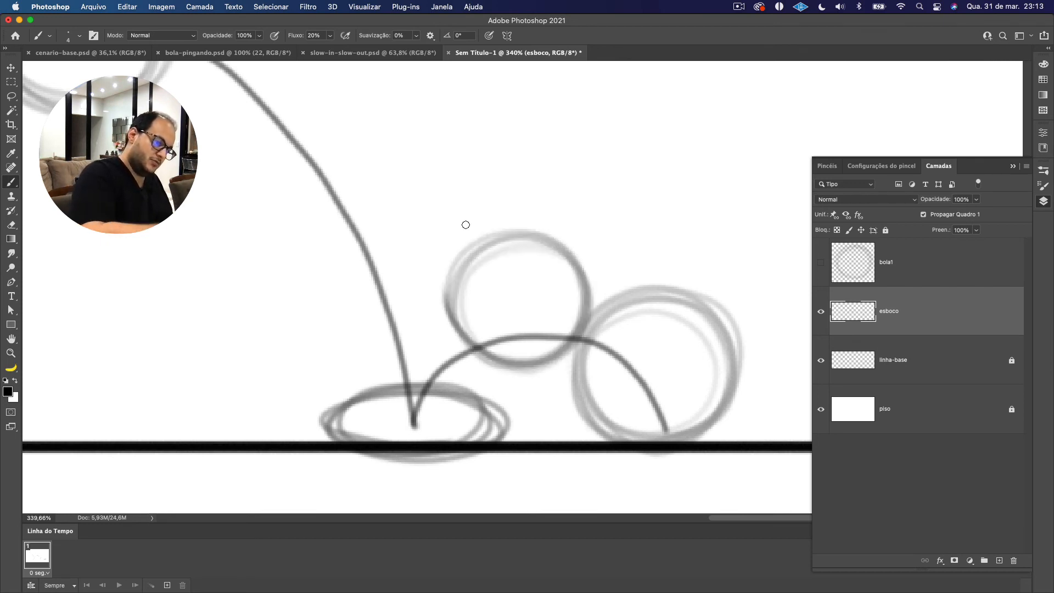
alt+scroll(391, 259, down, 2)
alt+scroll(391, 258, down, 15)
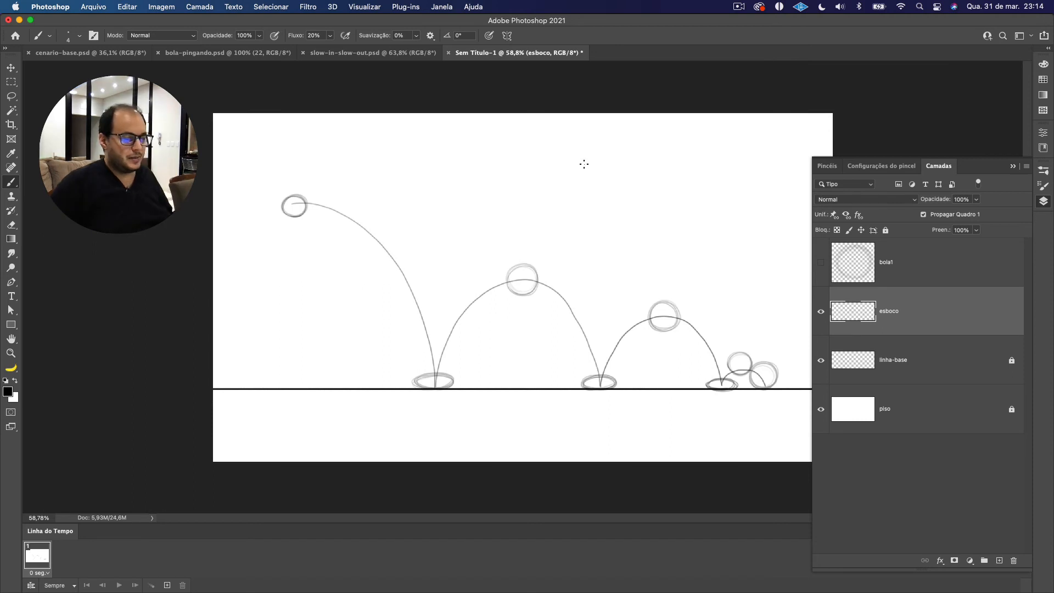
scroll(474, 339, up, 3)
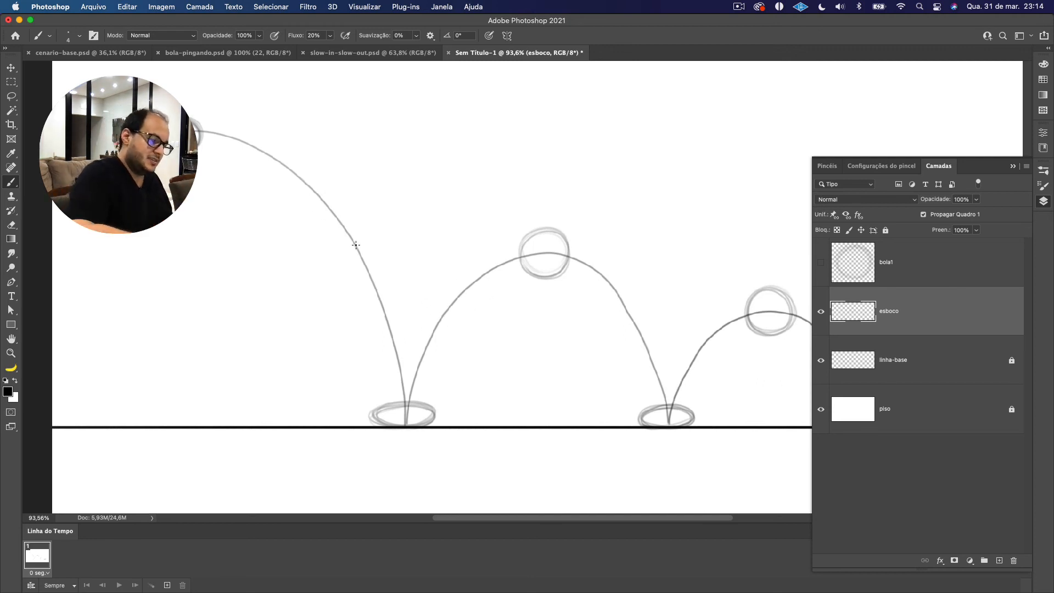
mouse_move(329, 242)
mouse_down()
mouse_move(350, 187)
mouse_move(368, 225)
mouse_up()
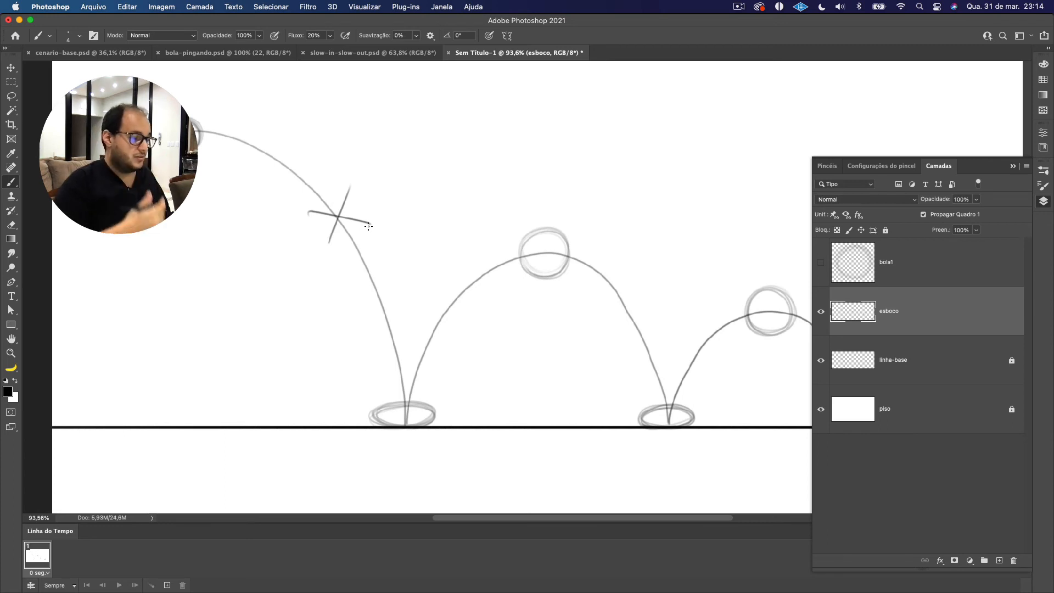
key(super+z)
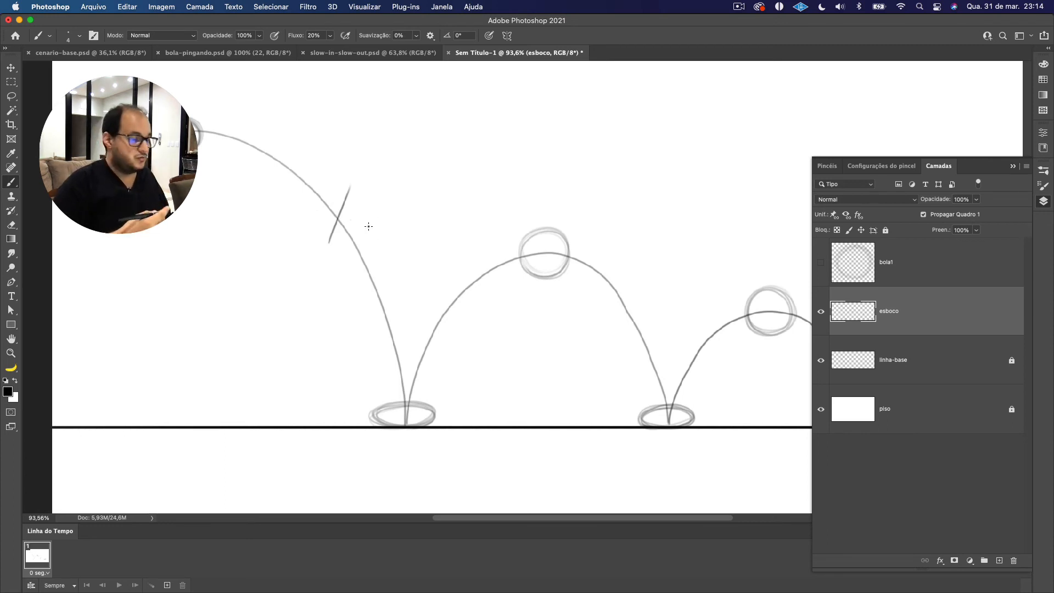
key(super+z)
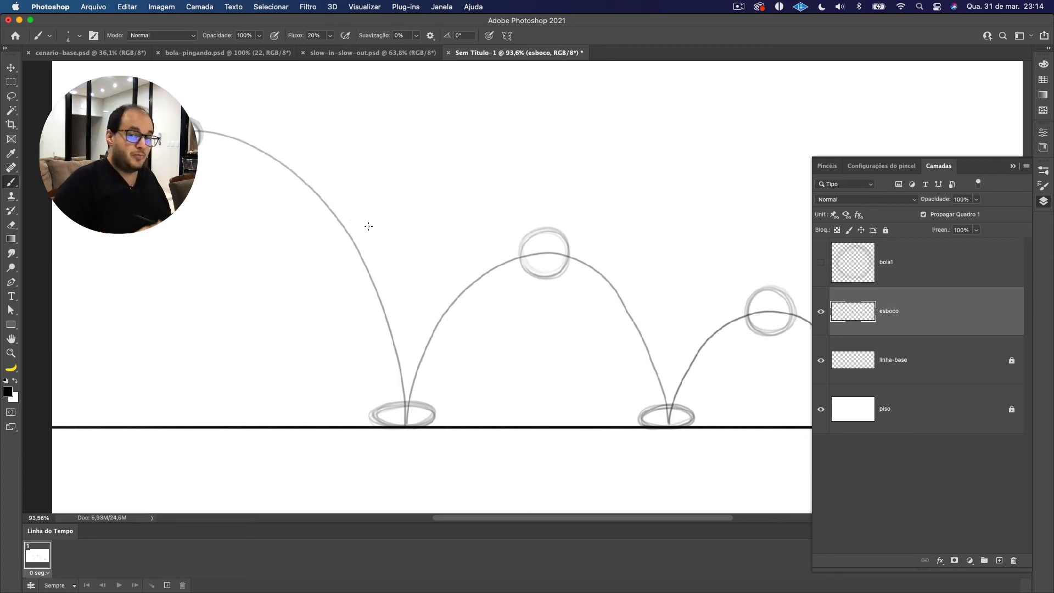
mouse_move(322, 215)
mouse_down()
mouse_move(357, 256)
mouse_move(313, 190)
mouse_move(360, 254)
mouse_move(344, 242)
mouse_up()
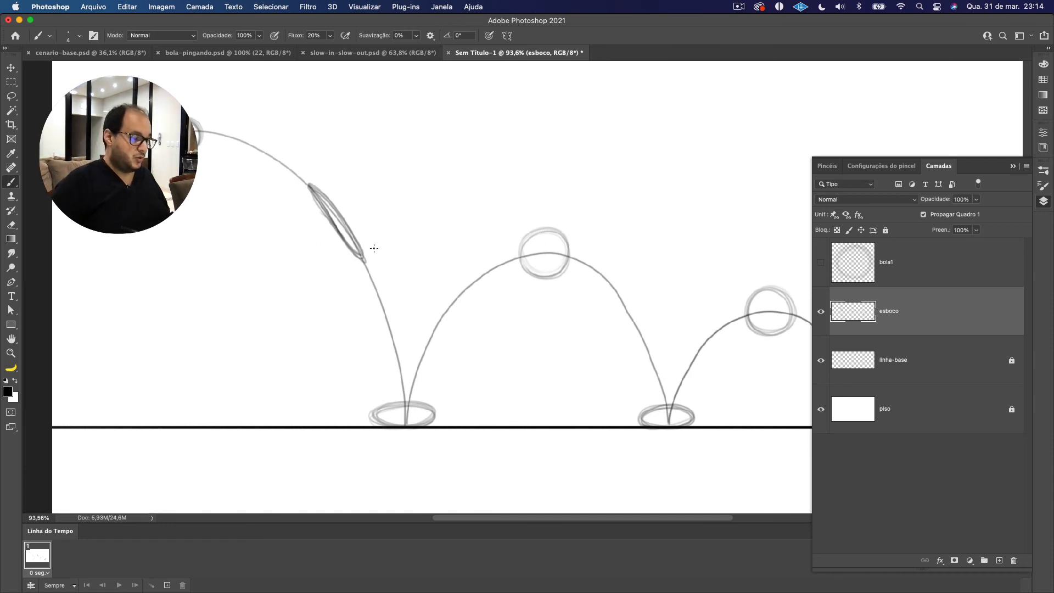
key(super+z)
mouse_move(386, 334)
mouse_down()
mouse_move(400, 393)
mouse_move(390, 335)
mouse_move(401, 391)
mouse_move(396, 343)
mouse_up()
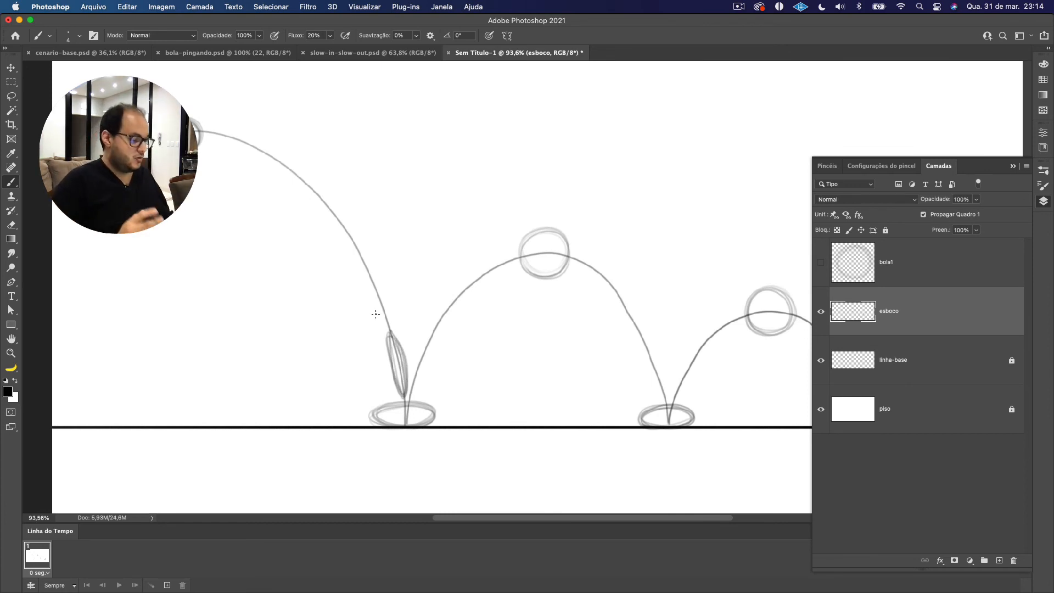
key(super+z)
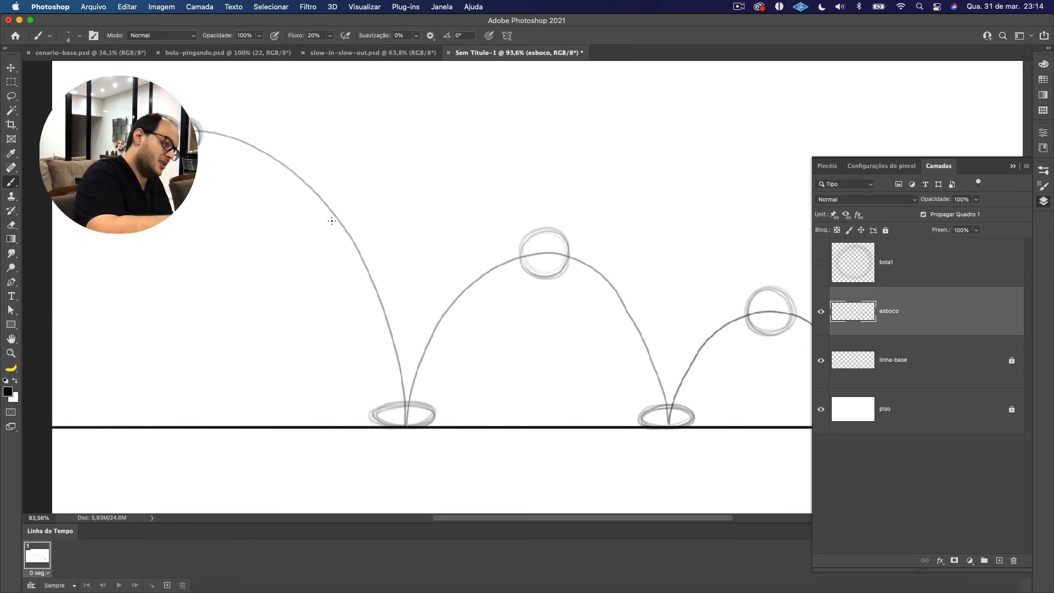
Sketch a slightly stretched ball tilted along the middle of the first arc, with a double-headed arrow beside it following the path.
mouse_move(318, 219)
mouse_down()
mouse_move(353, 216)
mouse_move(341, 230)
mouse_move(318, 208)
mouse_move(326, 190)
mouse_move(350, 213)
mouse_move(344, 232)
mouse_move(317, 208)
mouse_move(329, 191)
mouse_move(352, 214)
mouse_move(344, 227)
mouse_move(320, 199)
mouse_move(334, 194)
mouse_move(351, 226)
mouse_move(327, 220)
mouse_move(323, 192)
mouse_move(346, 205)
mouse_move(347, 229)
mouse_move(322, 211)
mouse_move(320, 191)
mouse_move(342, 196)
mouse_move(339, 228)
mouse_up()
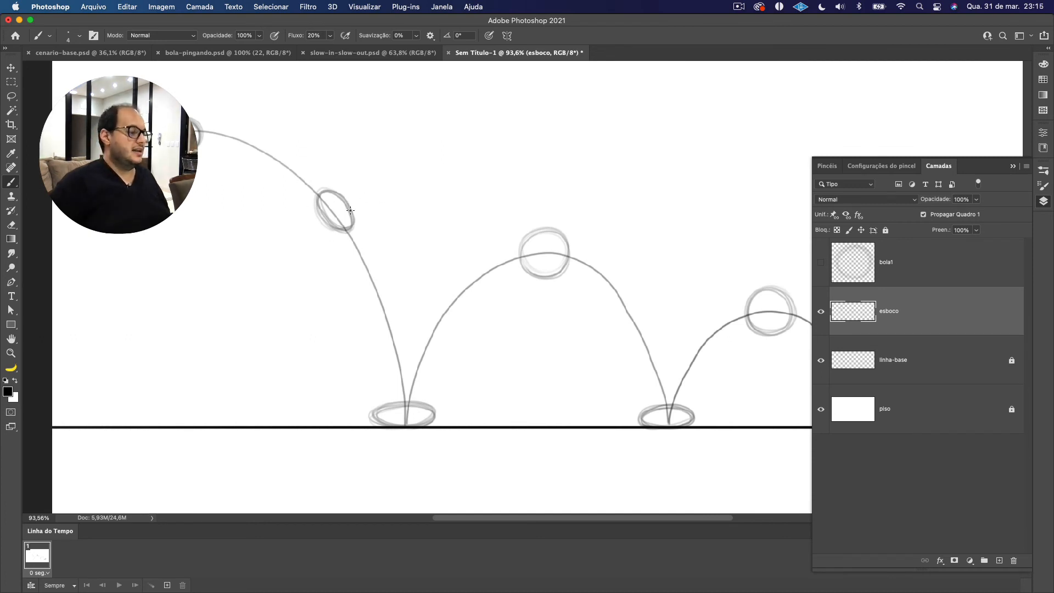
drag(333, 170, 375, 215)
drag(339, 168, 331, 177)
mouse_move(378, 209)
mouse_down()
mouse_move(330, 213)
mouse_move(340, 198)
mouse_move(327, 217)
mouse_up()
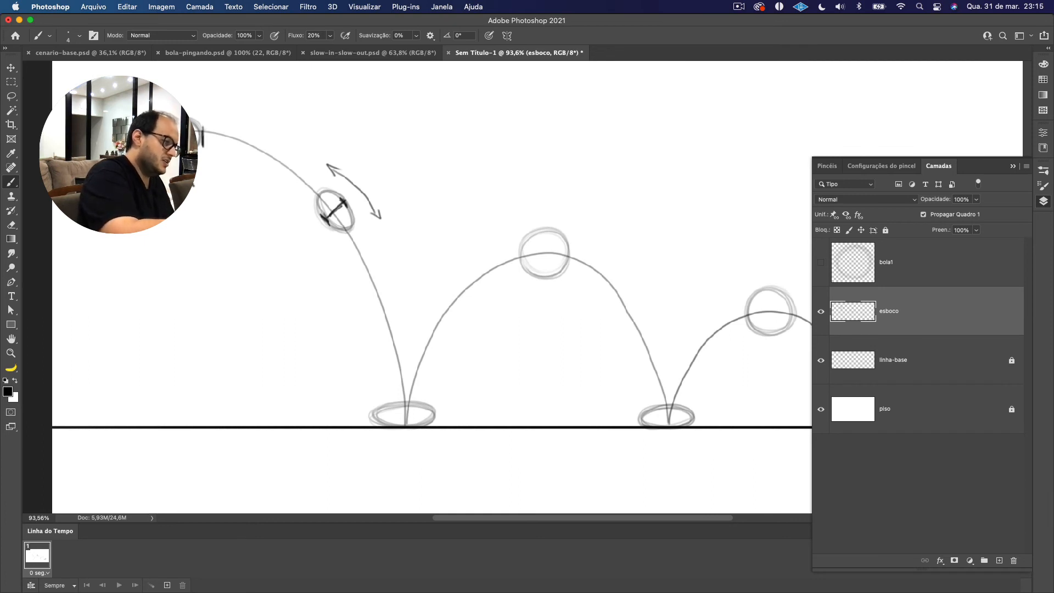
drag(328, 240, 342, 270)
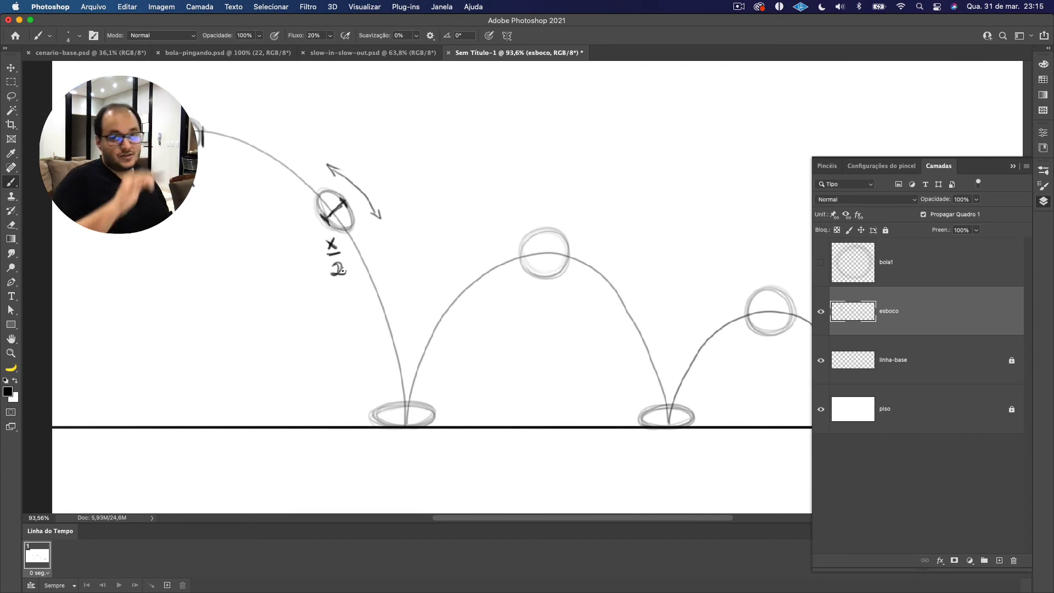
key(super+z)
key(super+z)
key(super+z)
key(super+z)
key(super+z)
key(super+z)
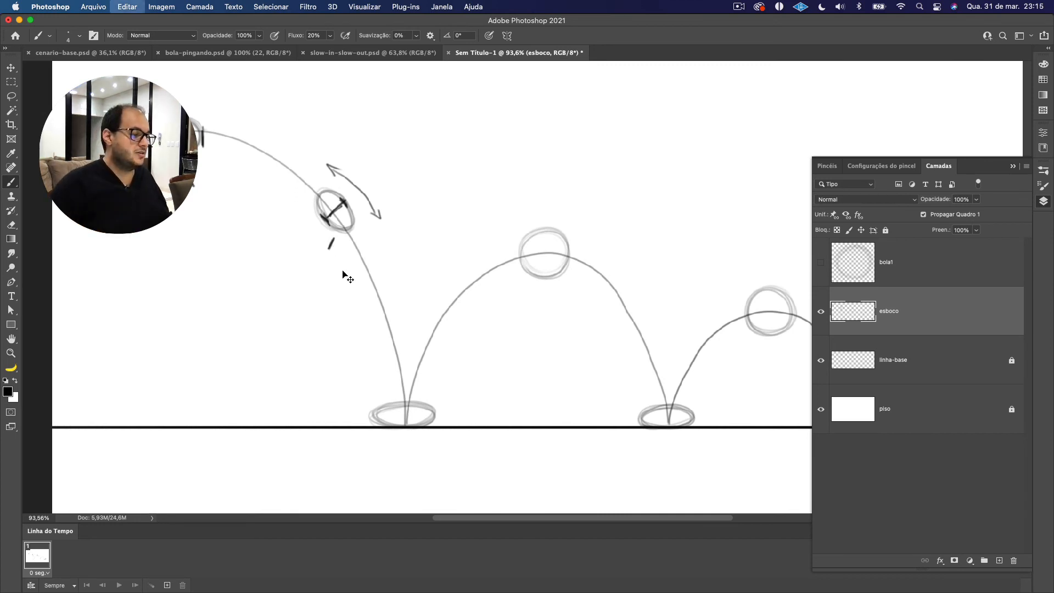
key(super+z)
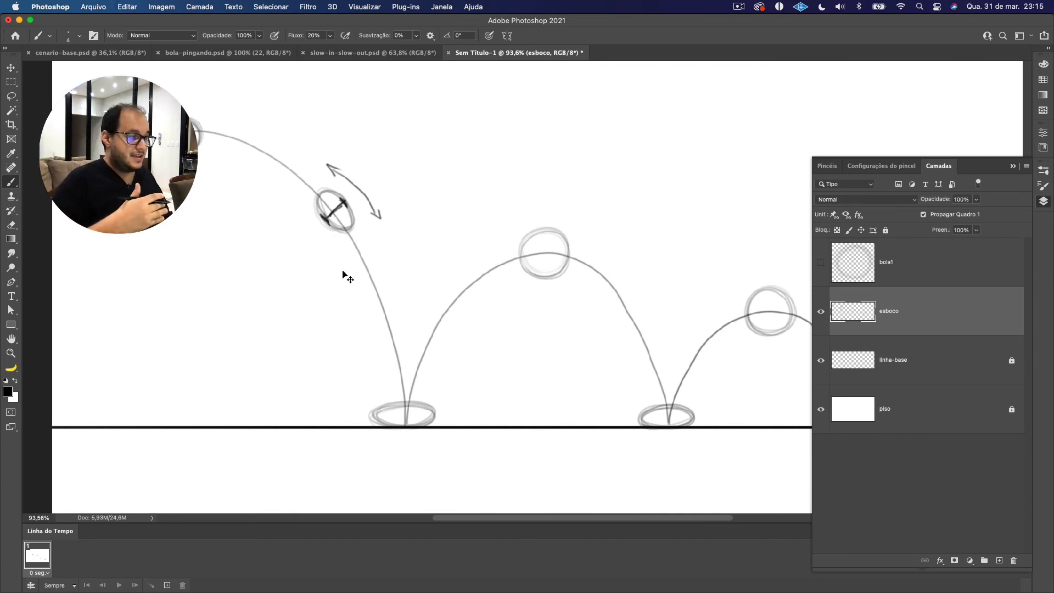
key(super+z)
Sketch stretched balls tilted along the rising and falling sides of the second and third arcs.
mouse_move(436, 299)
mouse_down()
mouse_move(462, 278)
mouse_move(461, 311)
mouse_move(449, 291)
mouse_move(457, 305)
mouse_move(469, 284)
mouse_move(449, 324)
mouse_move(455, 284)
mouse_move(467, 304)
mouse_move(438, 311)
mouse_move(471, 286)
mouse_move(443, 321)
mouse_up()
key(super+z)
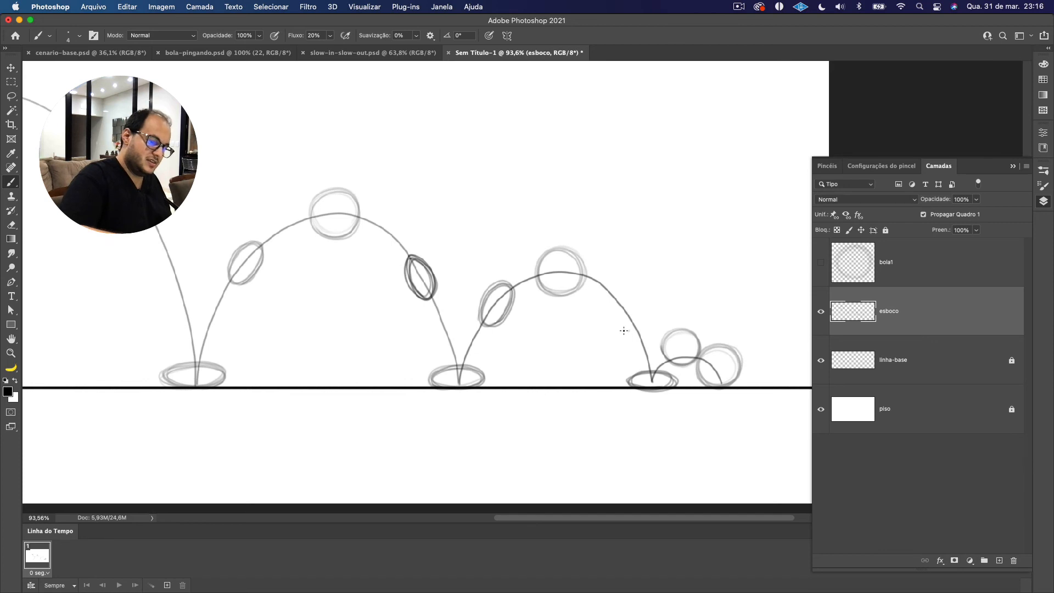
mouse_move(628, 328)
mouse_down()
mouse_move(634, 312)
mouse_move(637, 331)
mouse_up()
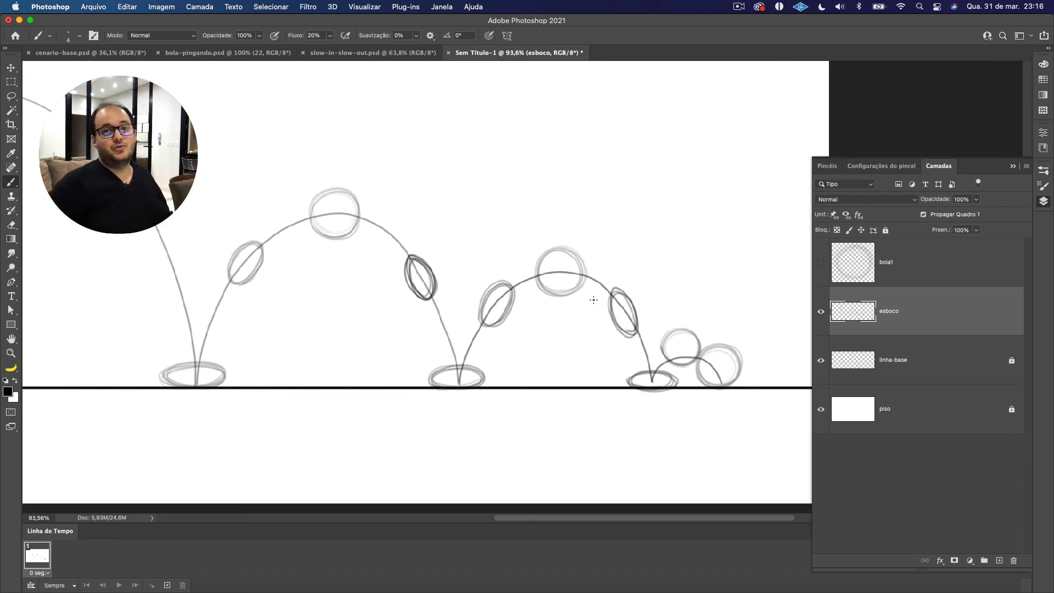
Sketch slightly stretched balls on both sides of the peak ball on the second and third arcs.
scroll(440, 266, left, 10)
scroll(440, 266, up, 3)
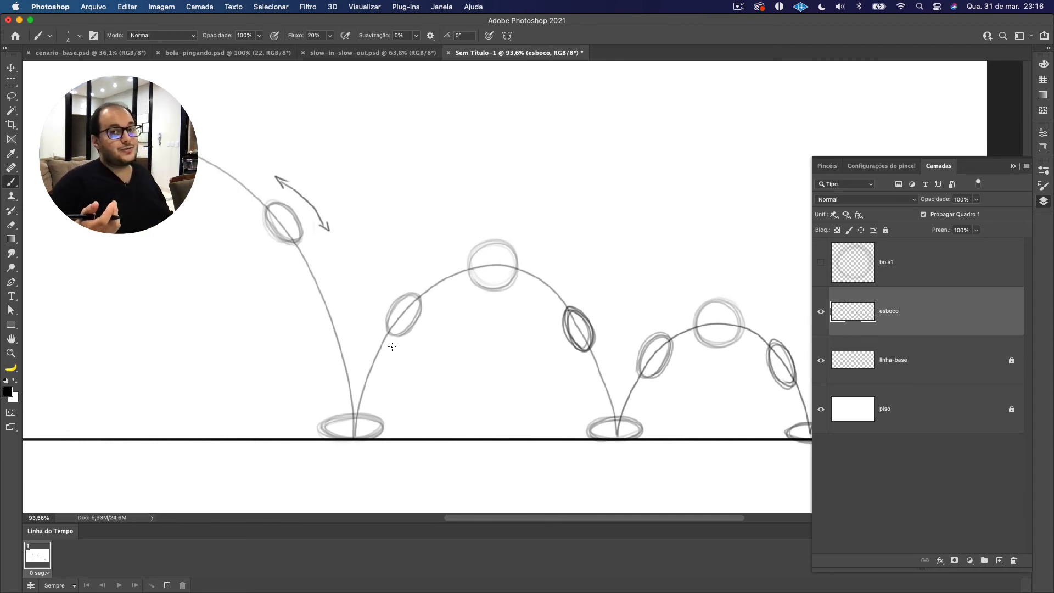
scroll(473, 367, right, 3)
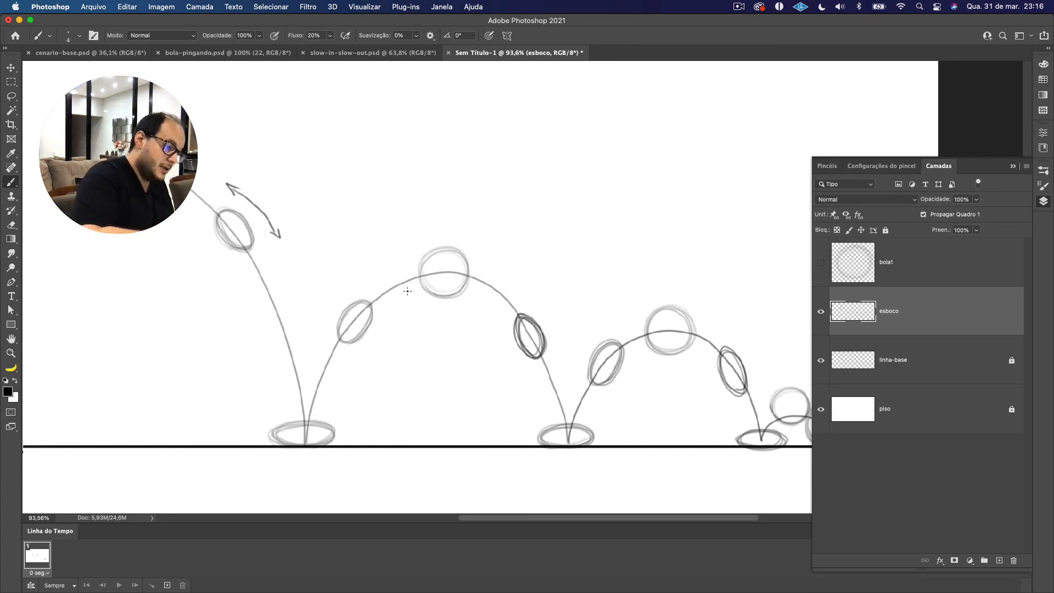
mouse_move(405, 301)
mouse_down()
mouse_move(377, 278)
mouse_move(413, 266)
mouse_move(399, 301)
mouse_move(396, 264)
mouse_move(410, 298)
mouse_move(381, 272)
mouse_move(414, 271)
mouse_move(392, 304)
mouse_move(396, 259)
mouse_move(397, 303)
mouse_up()
mouse_move(501, 302)
mouse_down()
mouse_move(468, 279)
mouse_move(501, 261)
mouse_move(483, 300)
mouse_move(479, 252)
mouse_move(502, 290)
mouse_move(474, 269)
mouse_move(468, 282)
mouse_move(506, 271)
mouse_move(469, 285)
mouse_move(502, 264)
mouse_move(483, 295)
mouse_move(492, 259)
mouse_move(491, 299)
mouse_move(480, 259)
mouse_move(503, 291)
mouse_move(477, 263)
mouse_move(507, 283)
mouse_move(470, 266)
mouse_move(508, 282)
mouse_move(473, 280)
mouse_move(502, 264)
mouse_move(474, 286)
mouse_up()
key(super+z)
key(super+z)
mouse_move(651, 312)
mouse_down()
mouse_move(629, 335)
mouse_move(656, 316)
mouse_move(706, 311)
mouse_move(695, 316)
mouse_up()
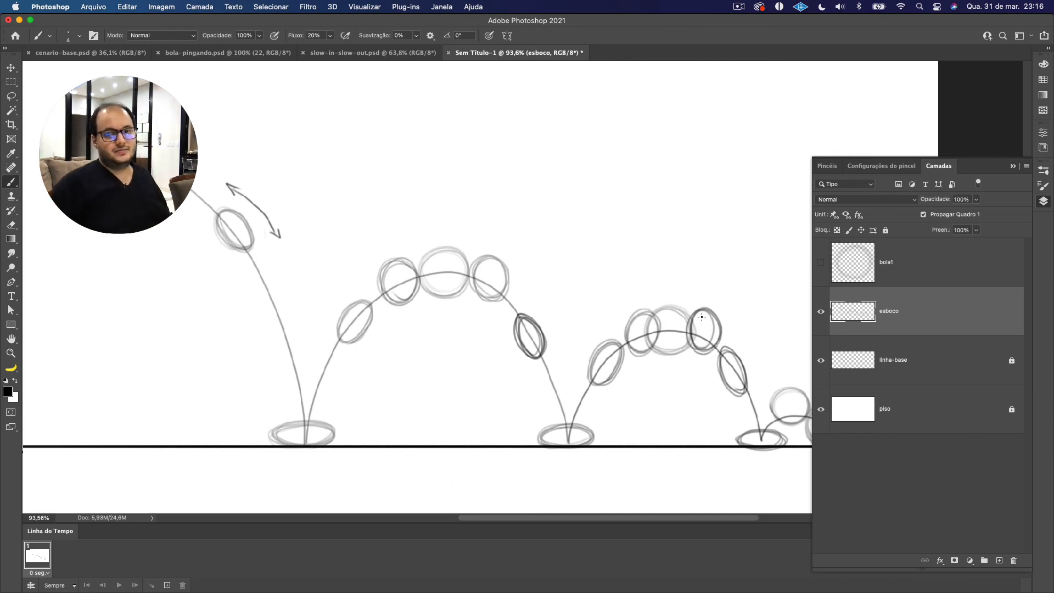
Sketch in-between balls on the rising and falling sides of the last small arc.
scroll(695, 357, right, 5)
scroll(695, 356, down, 2)
mouse_move(695, 357)
mouse_down()
mouse_move(712, 383)
mouse_move(693, 358)
mouse_up()
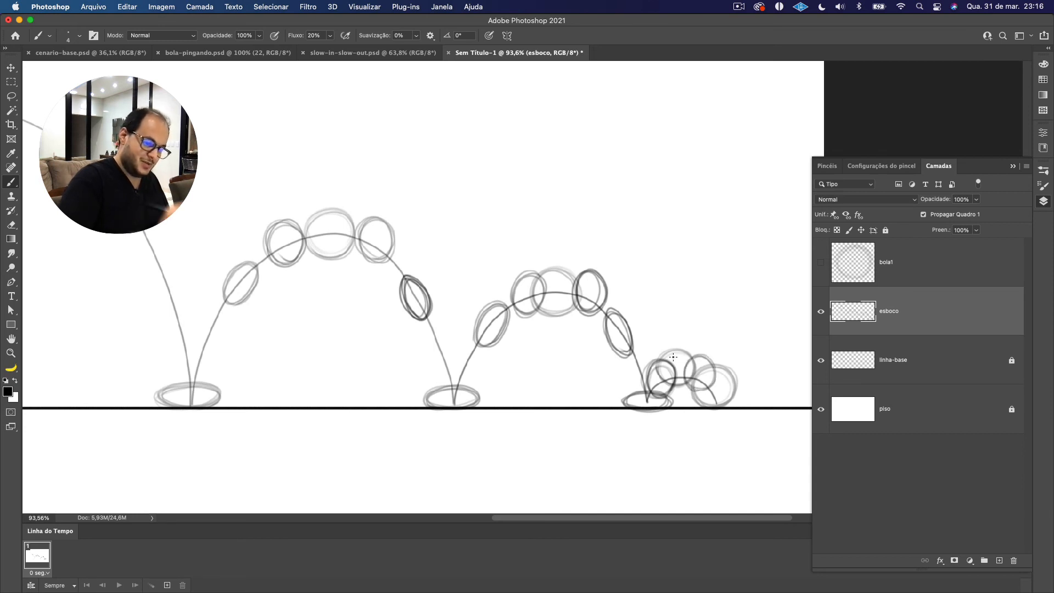
Sketch narrow, strongly stretched balls just before and after the first and second floor contacts.
scroll(549, 131, left, 2)
scroll(549, 132, down, 2)
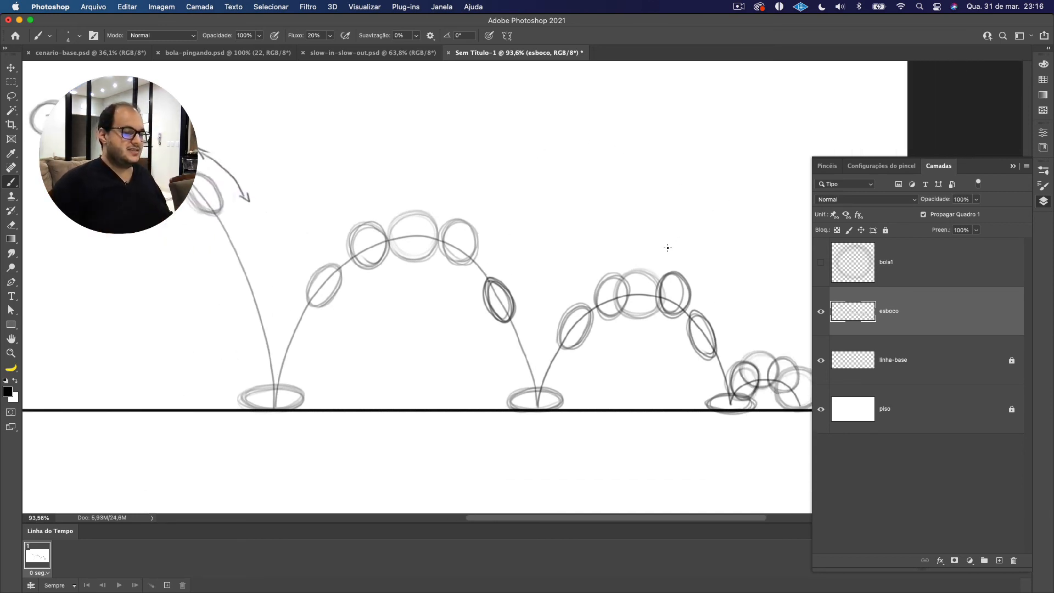
drag(625, 195, 629, 199)
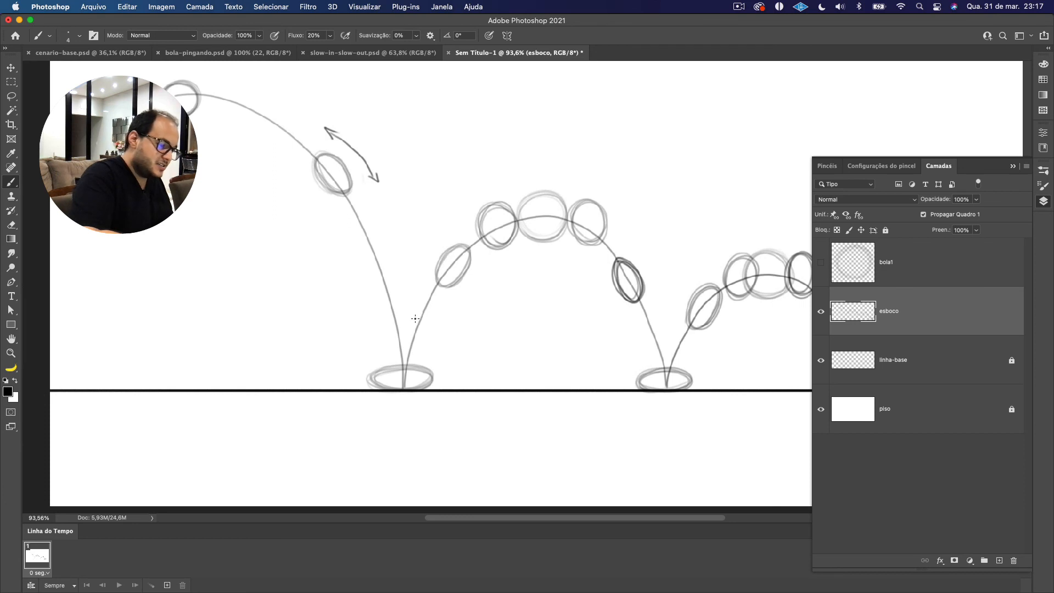
mouse_move(419, 310)
mouse_down()
mouse_move(411, 368)
mouse_move(422, 325)
mouse_move(407, 357)
mouse_move(409, 323)
mouse_move(427, 323)
mouse_move(404, 357)
mouse_move(420, 309)
mouse_move(414, 359)
mouse_move(408, 331)
mouse_move(425, 322)
mouse_move(387, 341)
mouse_up()
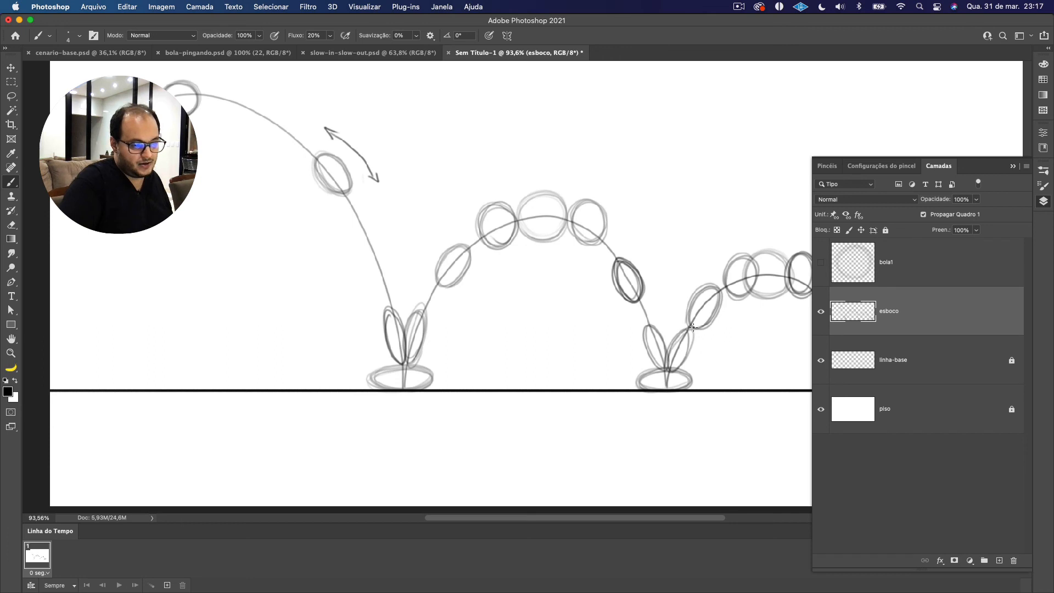
drag(691, 329, 671, 369)
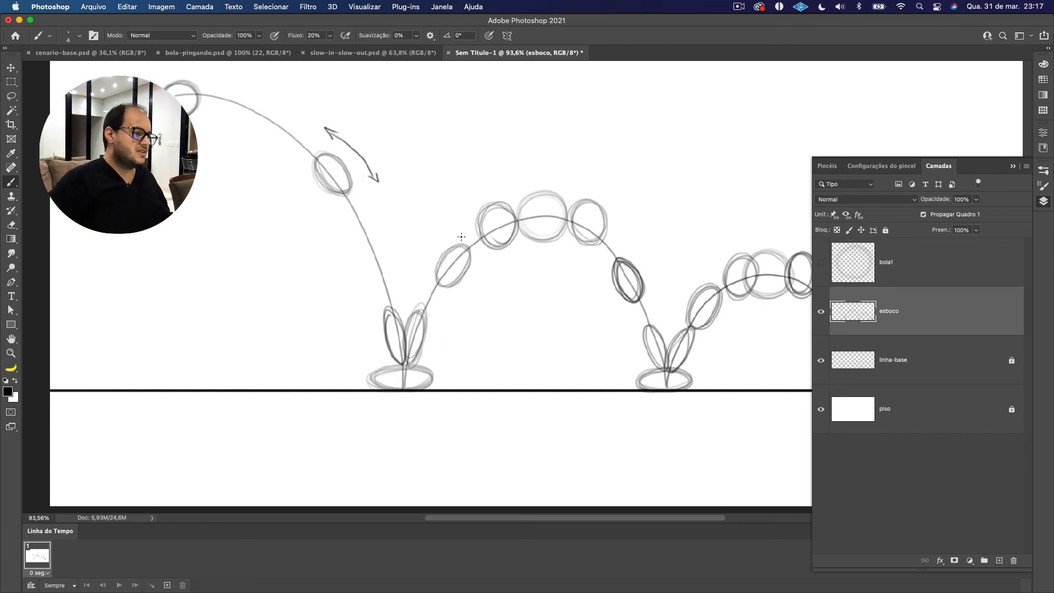
Sketch two in-between balls on the first arc, one above and one below the stretched middle ball.
drag(392, 188, 464, 246)
mouse_move(340, 190)
mouse_down()
mouse_move(328, 152)
mouse_move(347, 185)
mouse_move(315, 167)
mouse_move(344, 161)
mouse_move(325, 186)
mouse_move(332, 154)
mouse_move(338, 190)
mouse_move(319, 162)
mouse_move(350, 172)
mouse_up()
mouse_move(427, 308)
mouse_down()
mouse_move(456, 283)
mouse_move(452, 327)
mouse_up()
key(super+z)
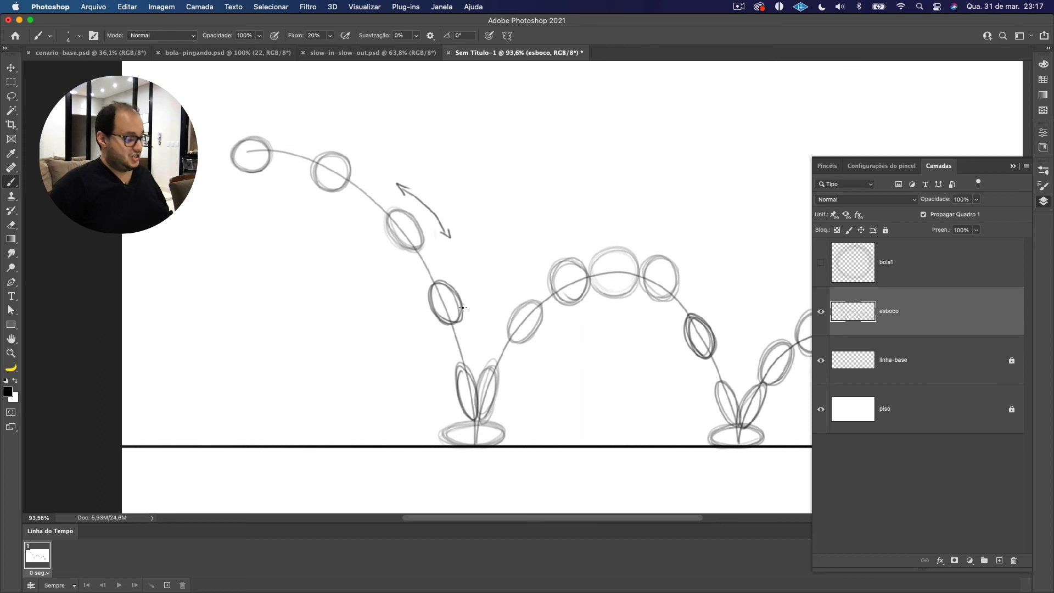
scroll(529, 295, down, 6)
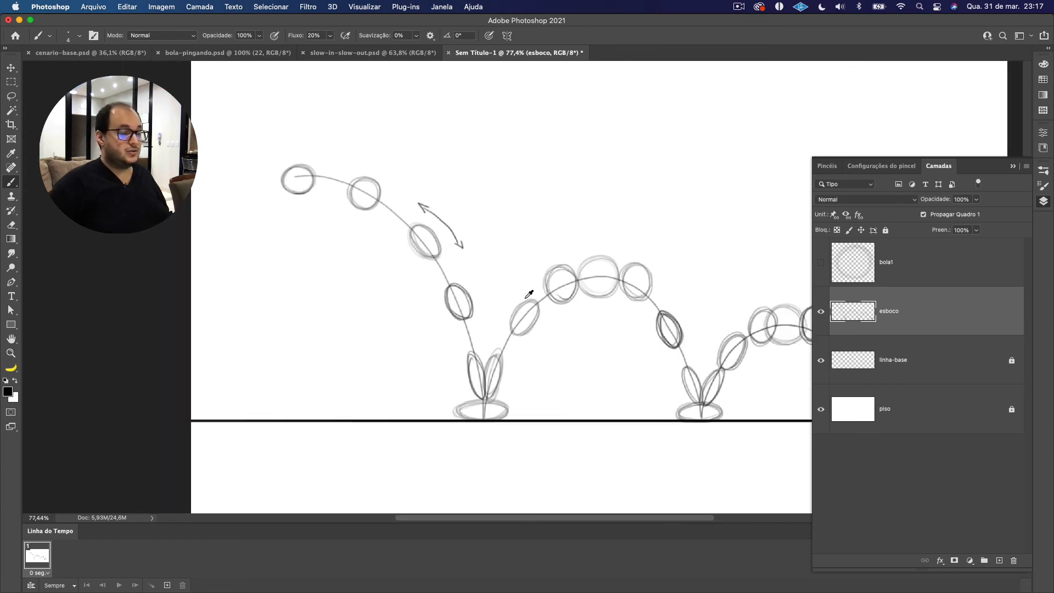
scroll(530, 294, up, 2)
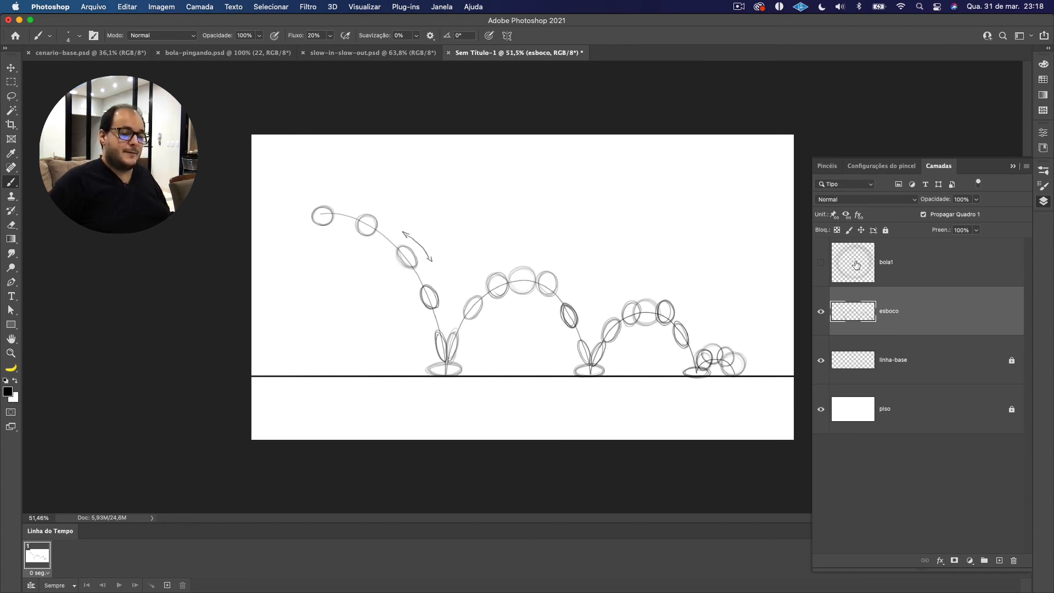
Switch to the bola-pingando.psd document and view the lowest layers in its layer list.
click(227, 53)
drag(1026, 417, 1025, 510)
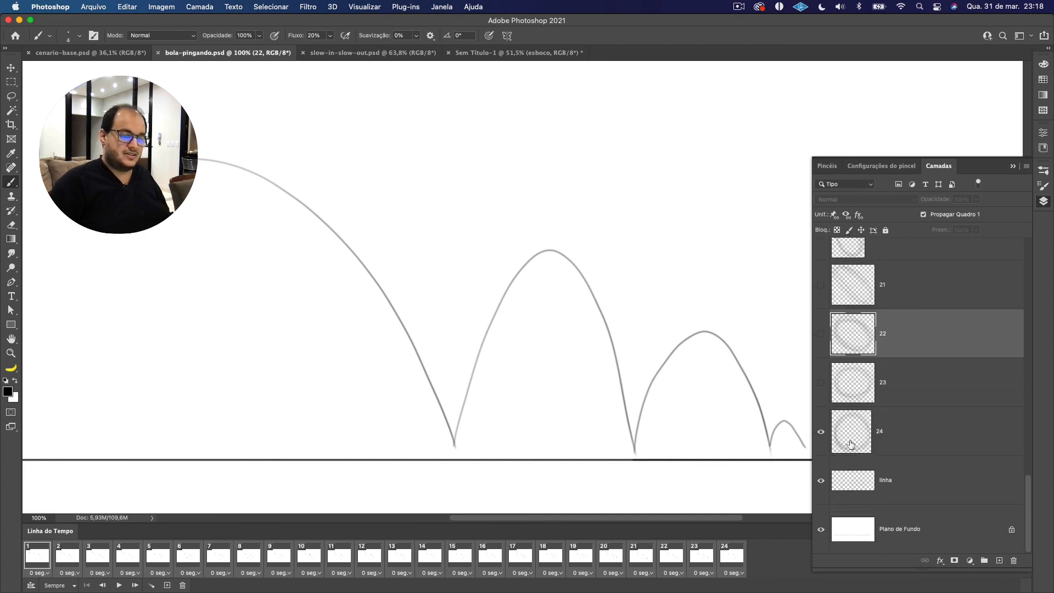
Delete frames 2 through 24 from the bola-pingando.psd animation, keeping only the first frame.
click(736, 566)
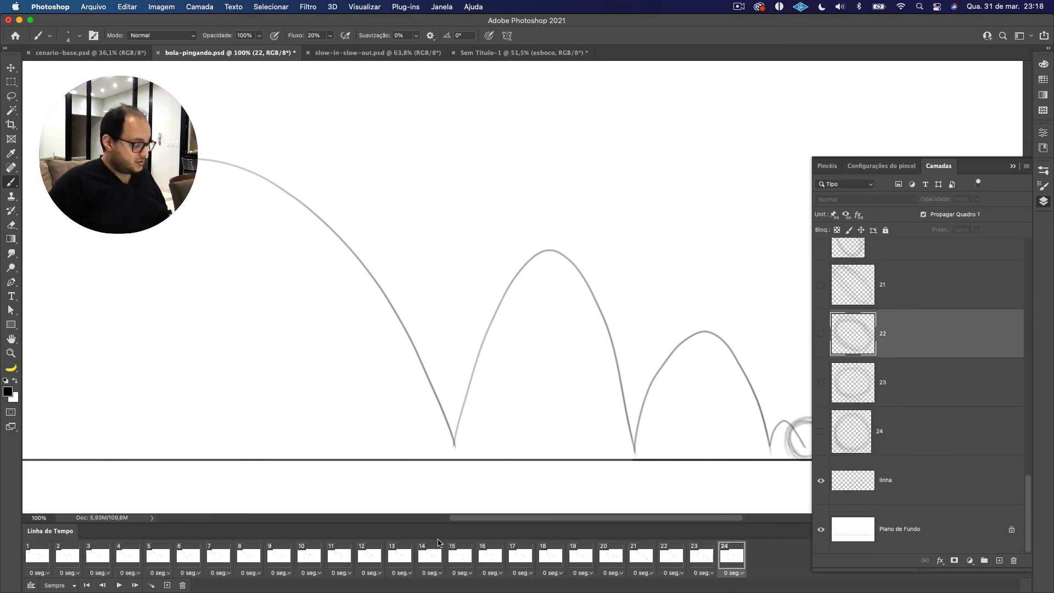
shift+click(67, 555)
click(182, 586)
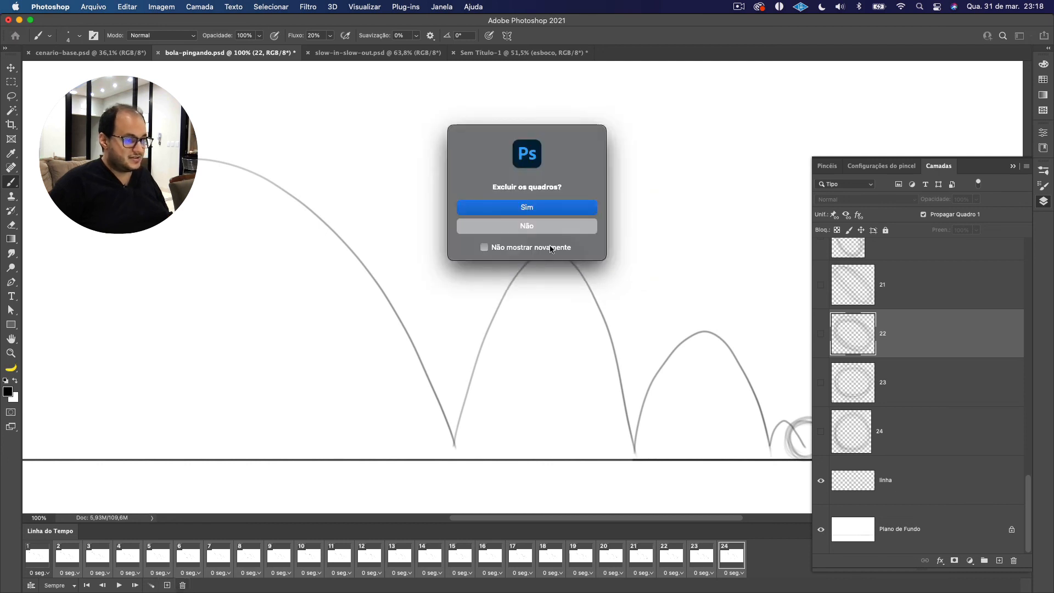
click(579, 211)
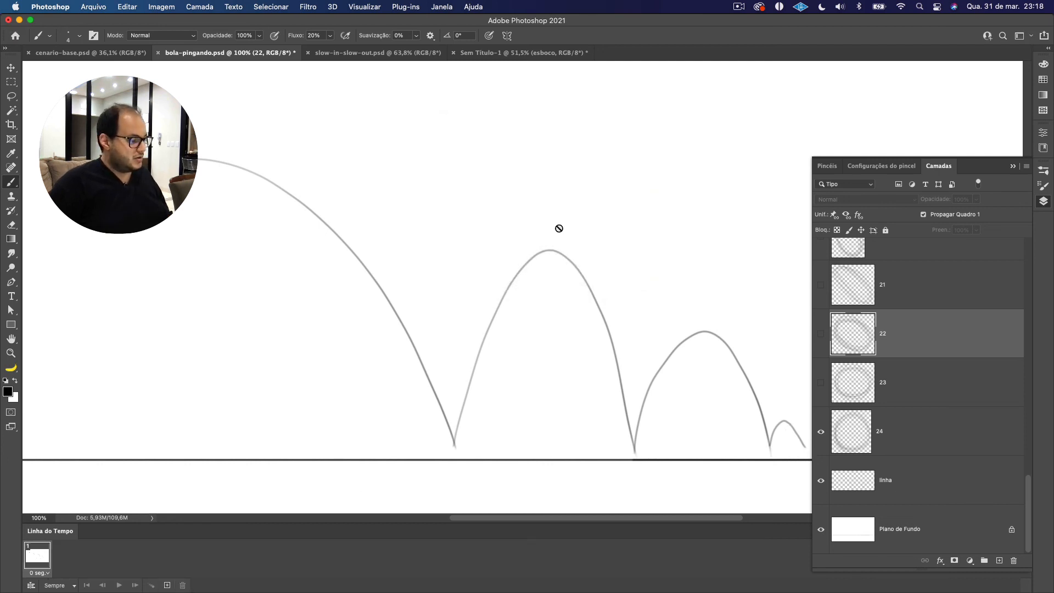
Make the ball layers 1 to 24 visible and hide the linha layer.
mouse_move(821, 480)
mouse_down()
mouse_move(835, 146)
mouse_move(849, 245)
mouse_move(823, 270)
mouse_move(819, 319)
mouse_up()
mouse_move(816, 370)
mouse_down()
mouse_move(827, 560)
mouse_move(818, 416)
mouse_move(824, 490)
mouse_up()
drag(1031, 303, 1032, 374)
mouse_move(822, 364)
mouse_down()
mouse_move(812, 462)
mouse_move(829, 580)
mouse_up()
scroll(1028, 461, down, 3)
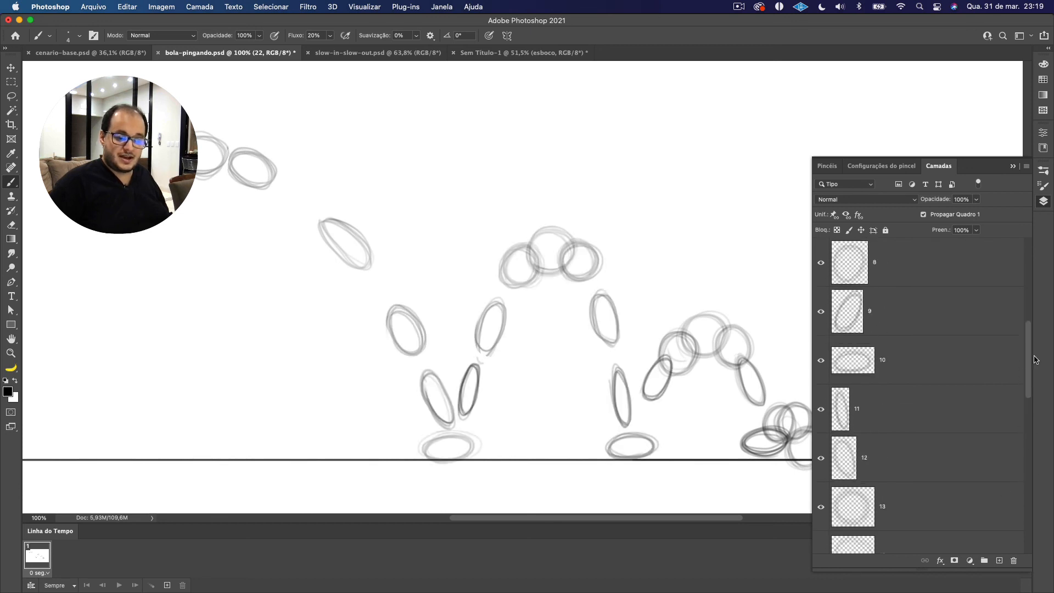
Select all layers of the document and create animation frames from them.
scroll(1037, 480, down, 10)
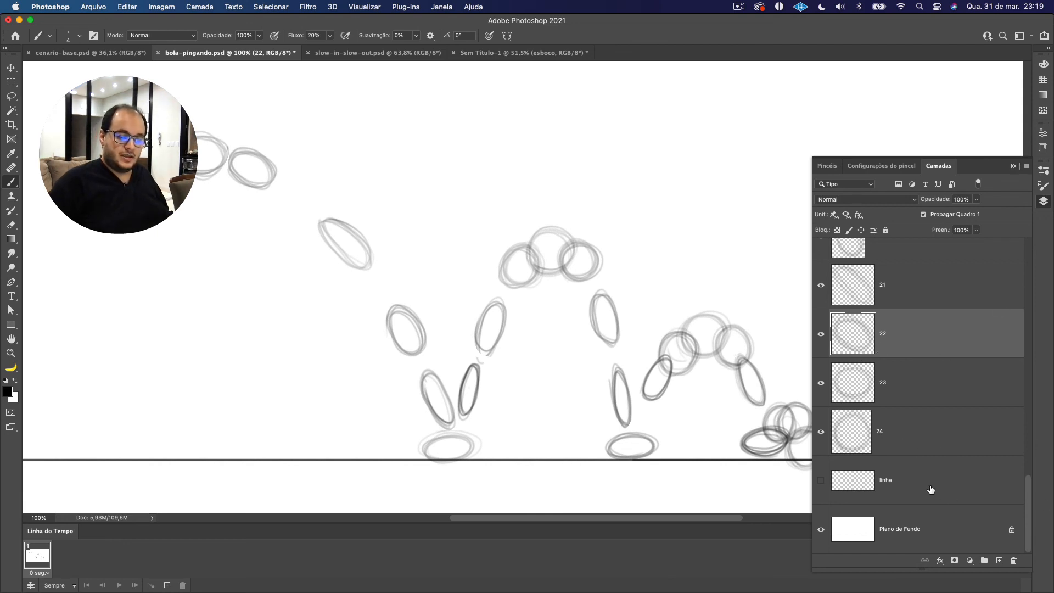
click(925, 447)
drag(1027, 497, 1023, 233)
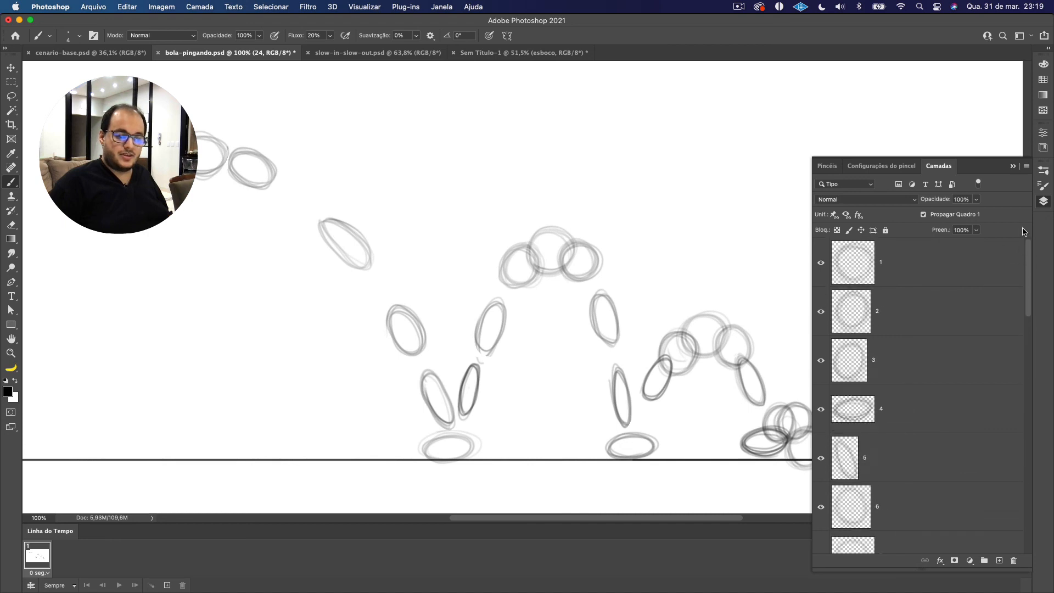
key(super+alt+a)
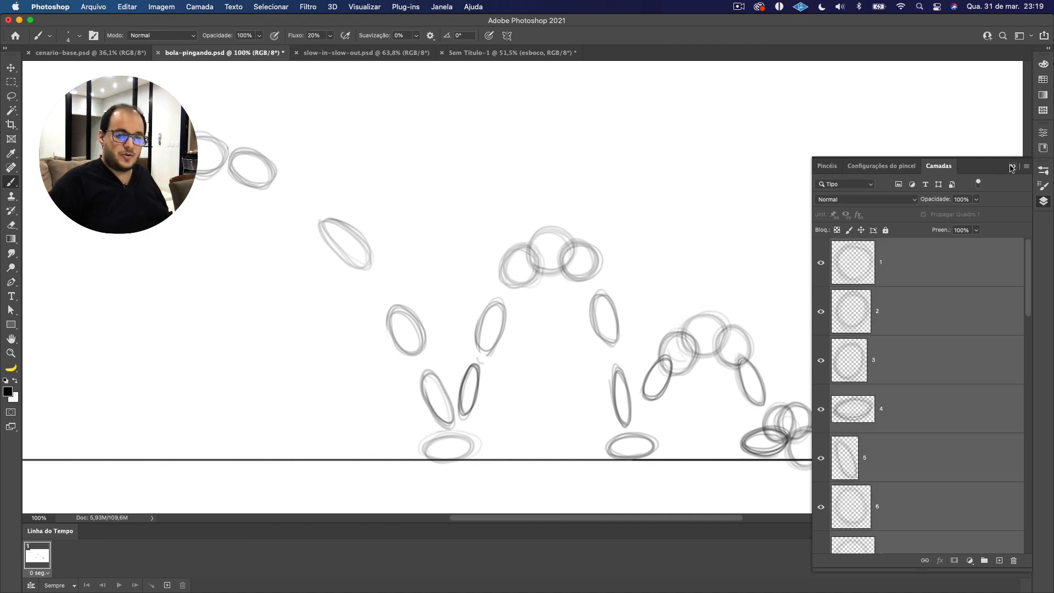
click(1015, 166)
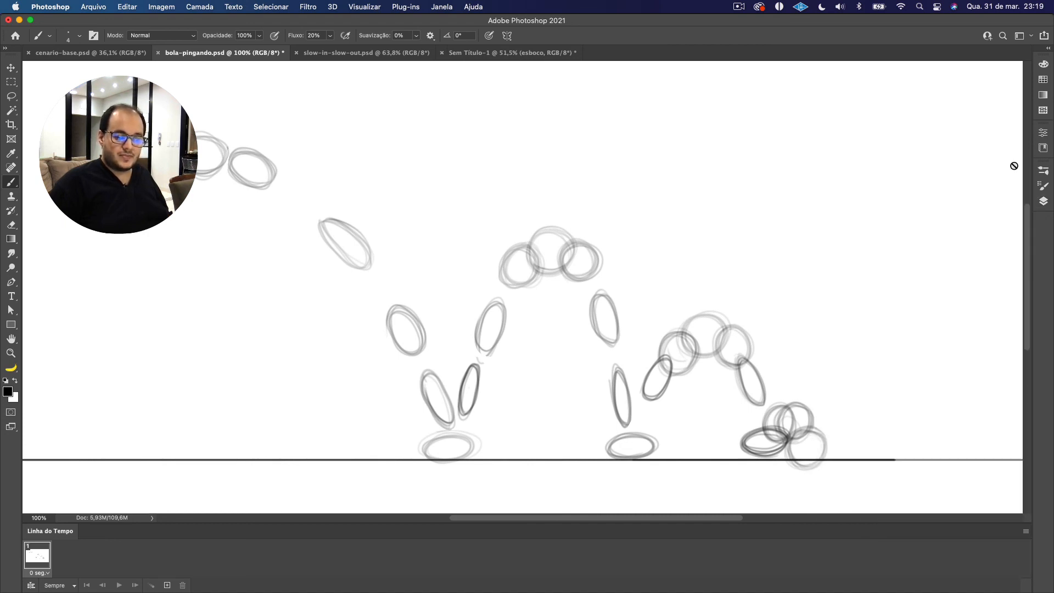
click(1027, 534)
click(929, 476)
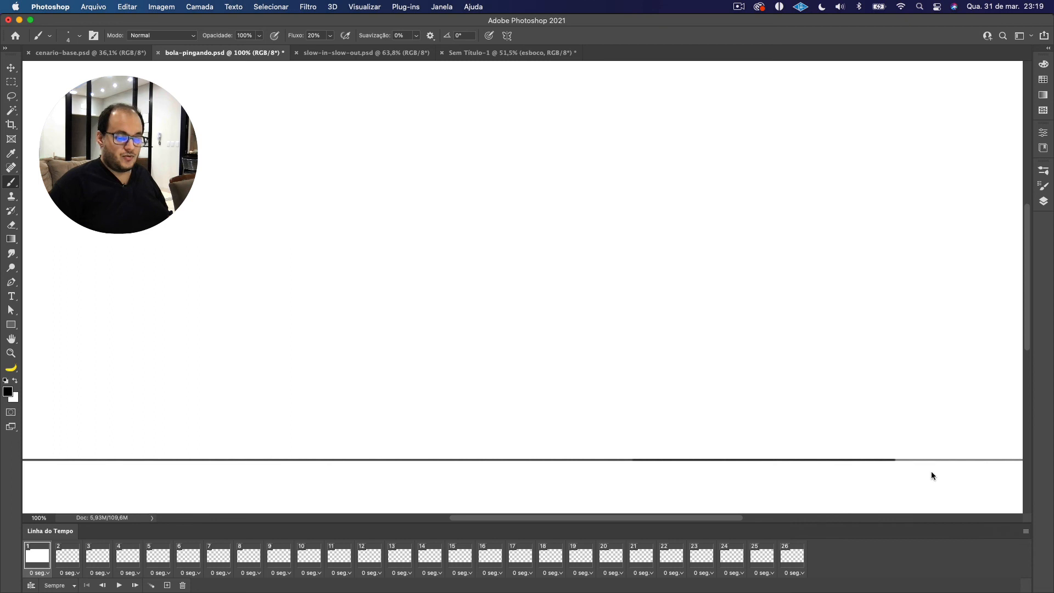
Delete the two leading frames that hold only the background and the linha bounce path.
click(1044, 201)
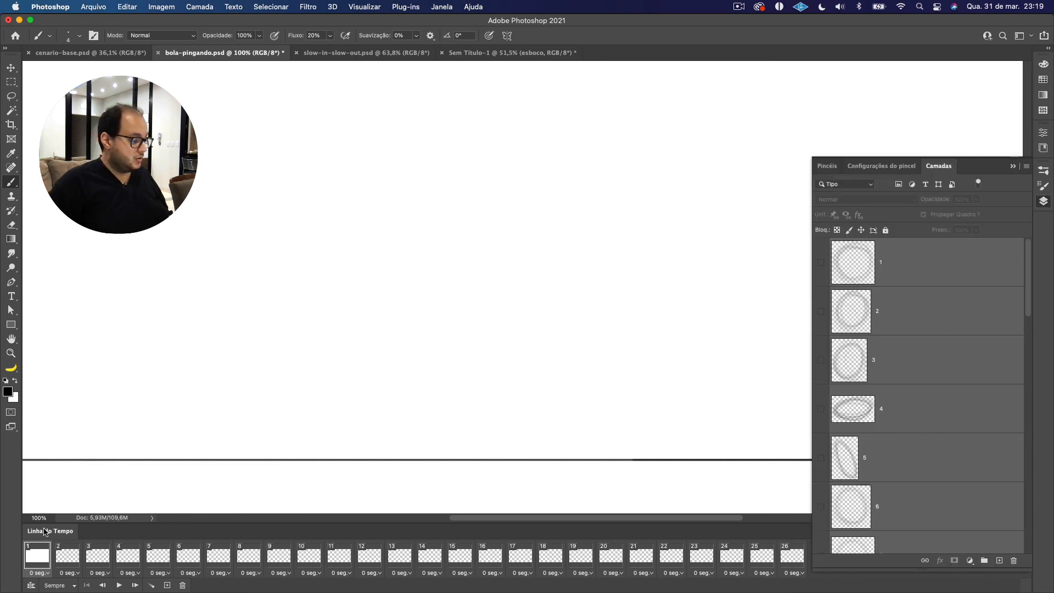
click(183, 586)
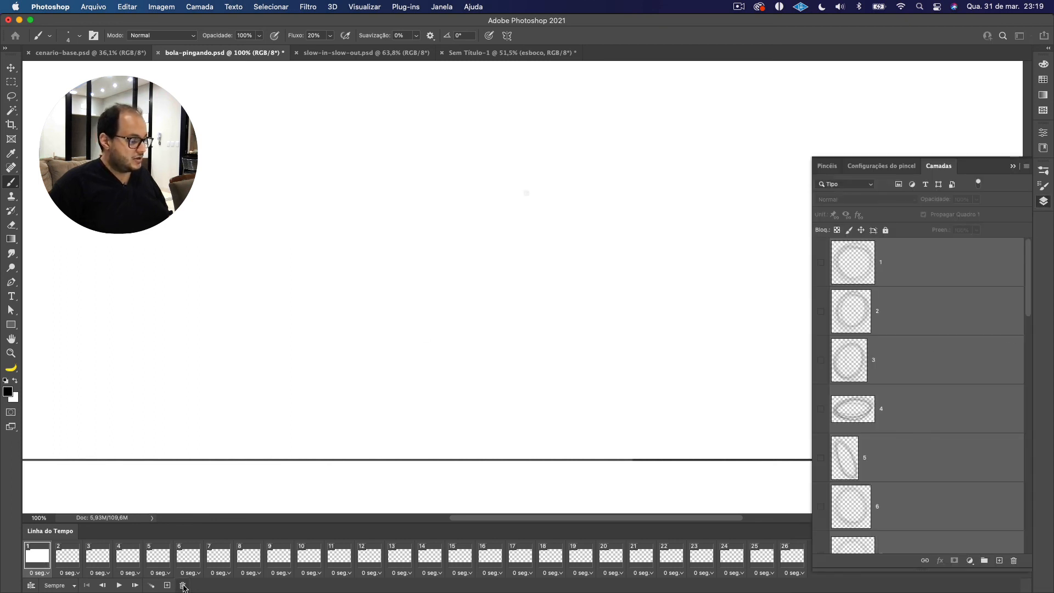
click(561, 207)
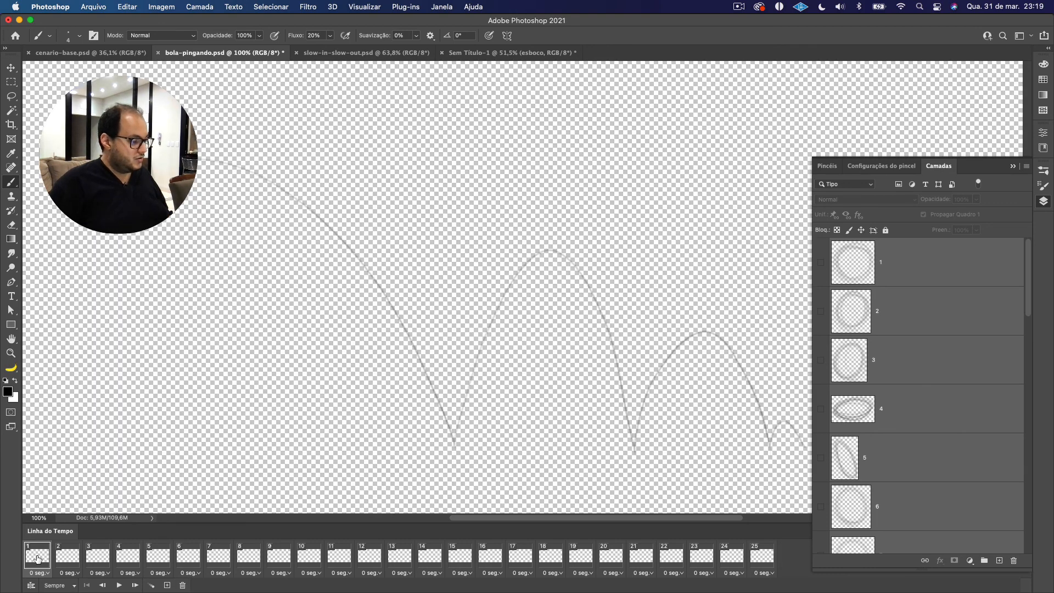
click(182, 585)
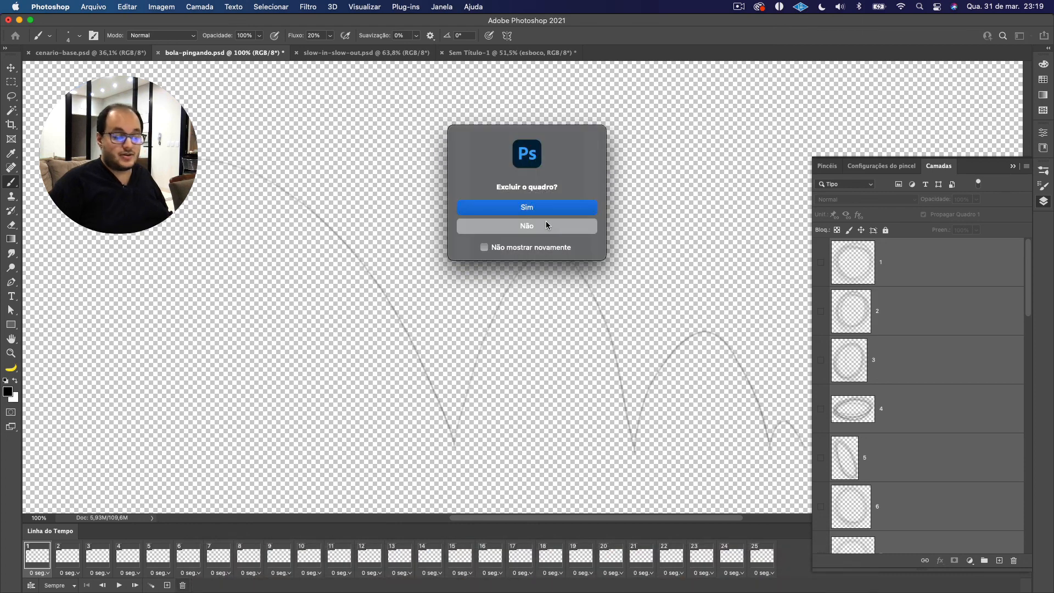
click(550, 205)
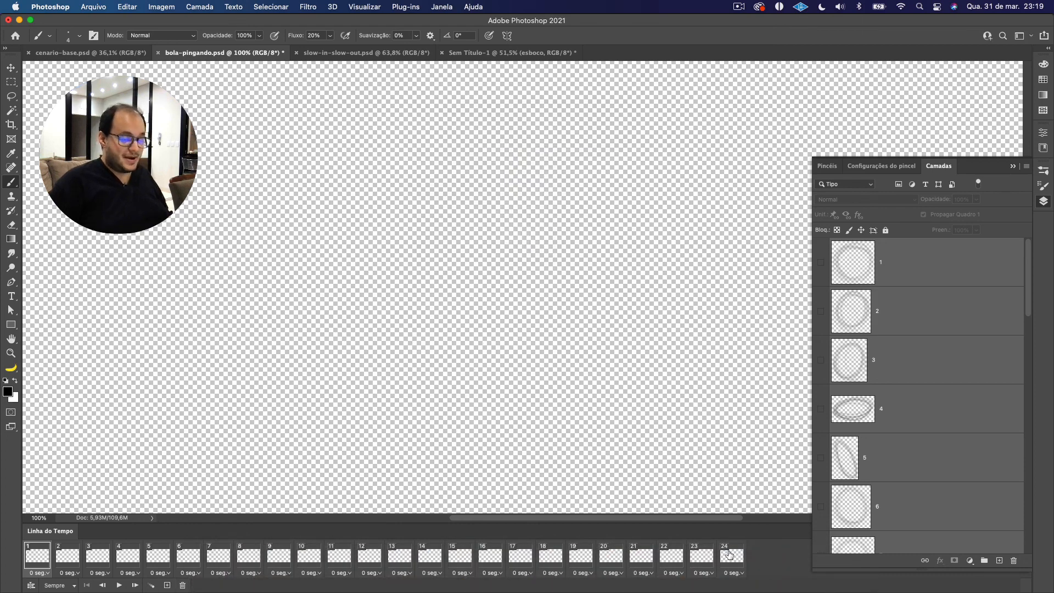
Show the Plano de Fundo layer in all 24 frames and play the bouncing-ball animation, stopping it after the preview.
click(736, 561)
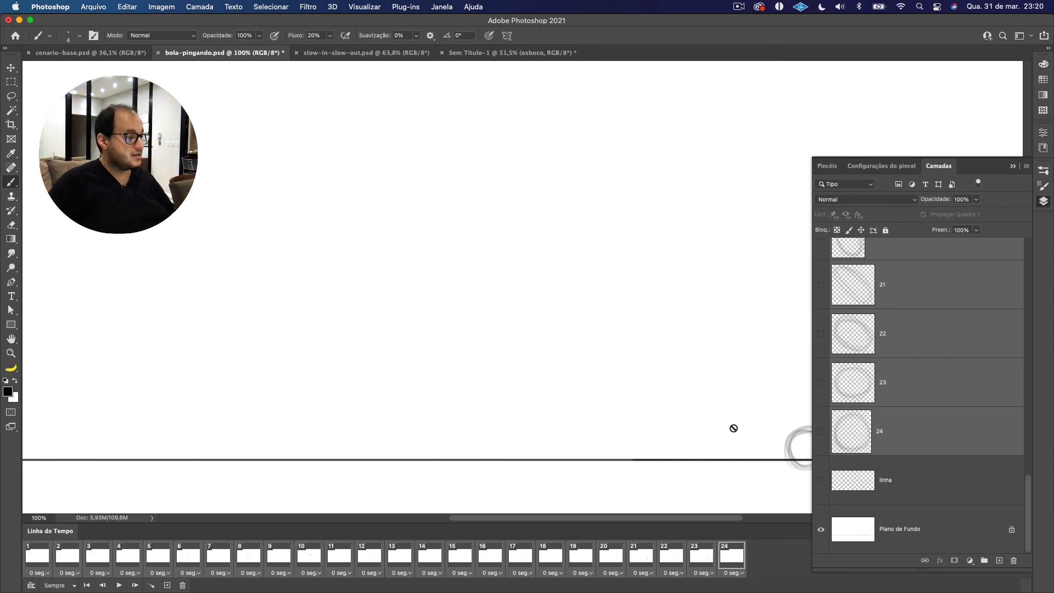
click(1015, 164)
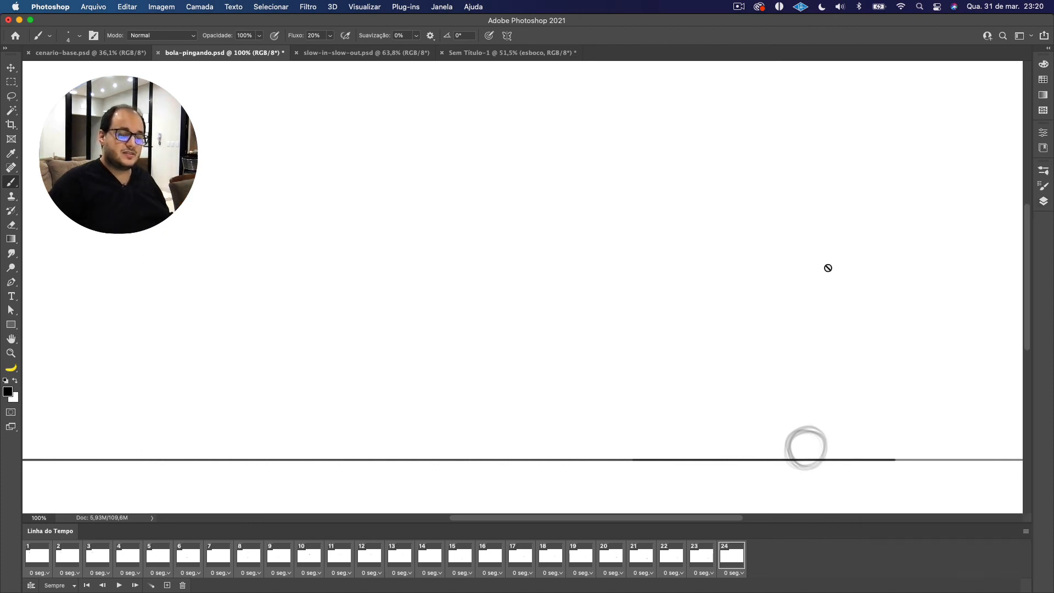
scroll(613, 335, down, 1)
scroll(613, 335, down, 5)
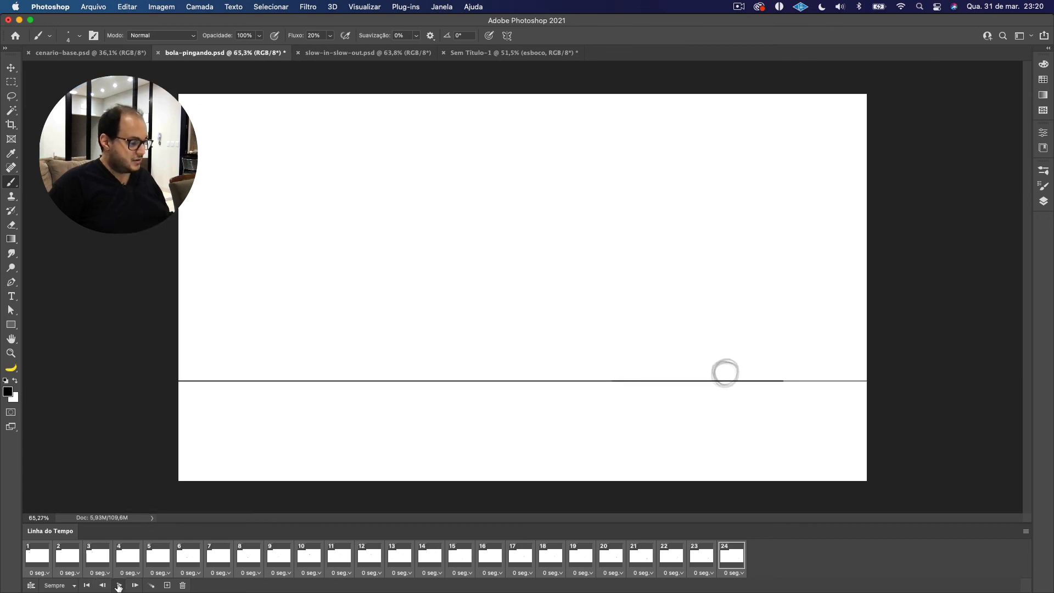
click(118, 586)
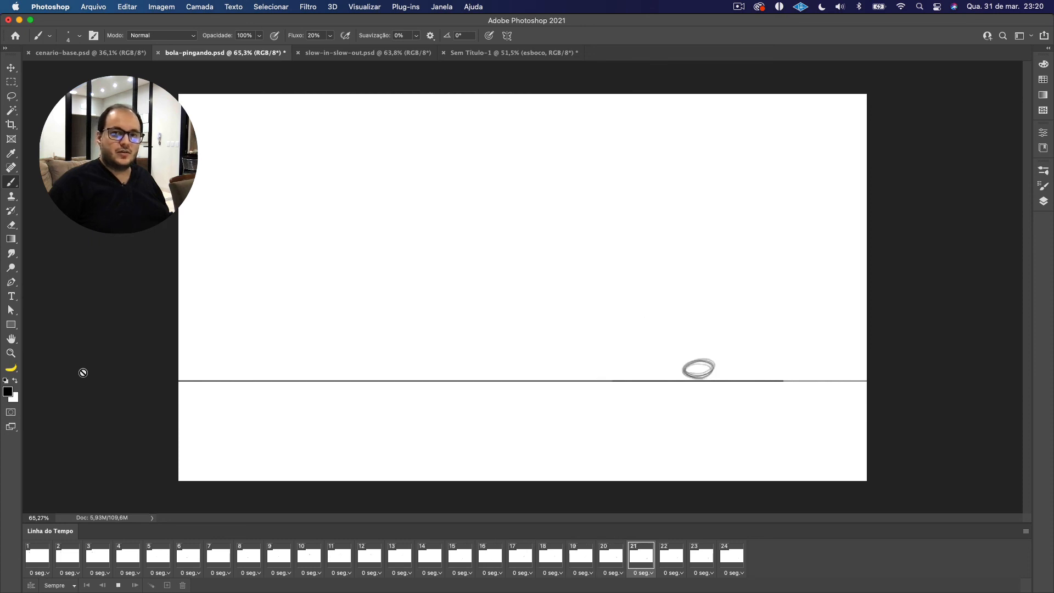
key(space)
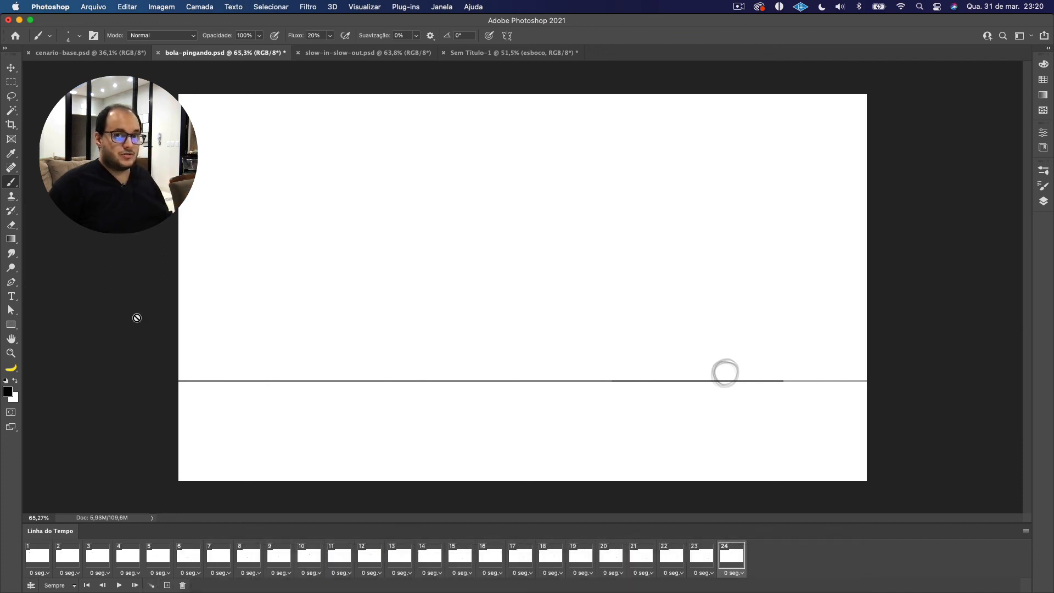
Return to the untitled document with the bounce sketch and select the bola1 layer.
click(1043, 201)
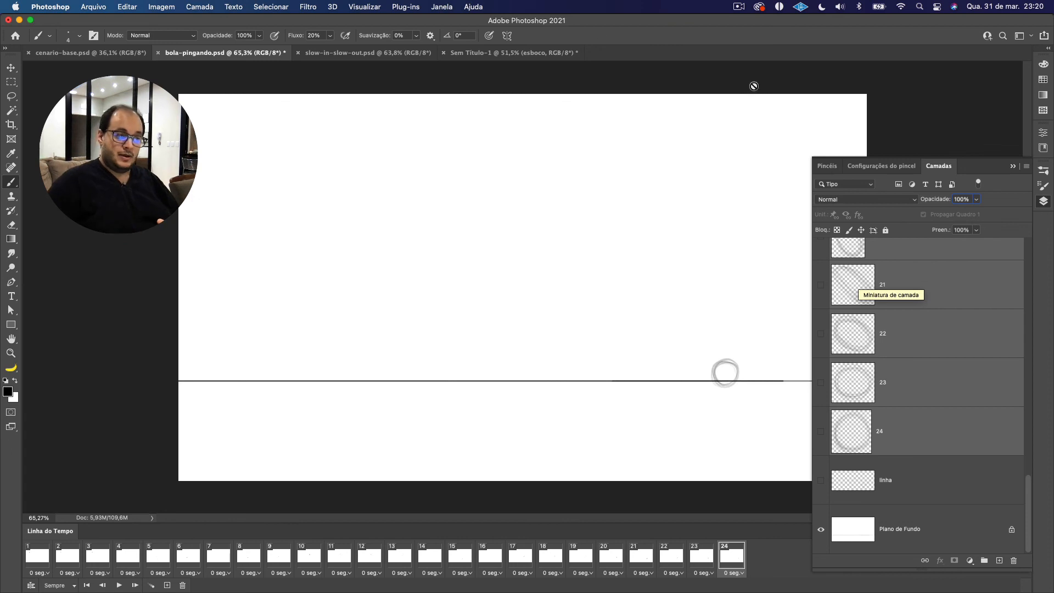
click(487, 54)
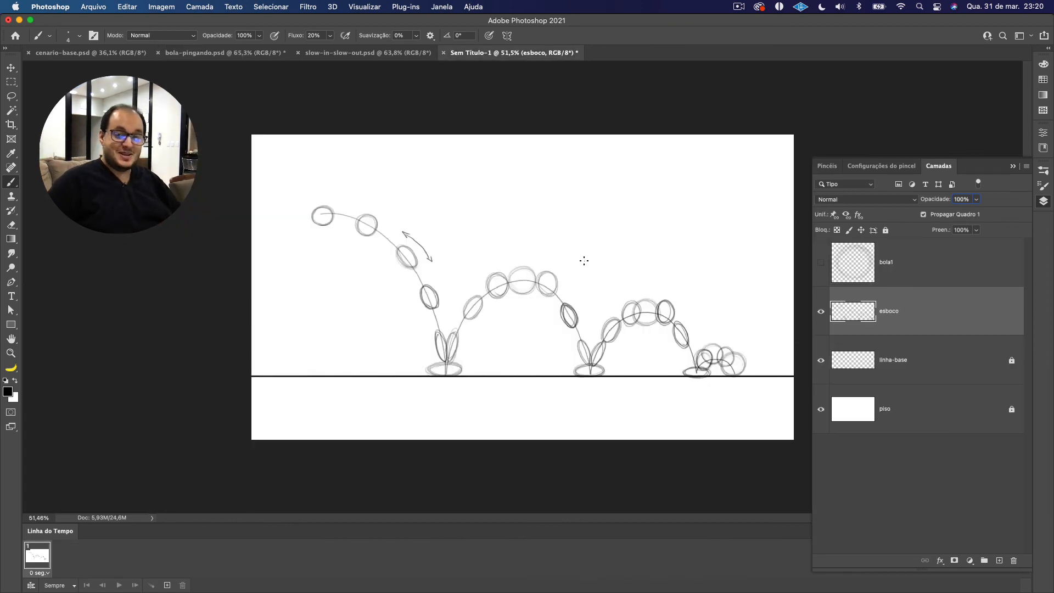
click(858, 412)
click(861, 332)
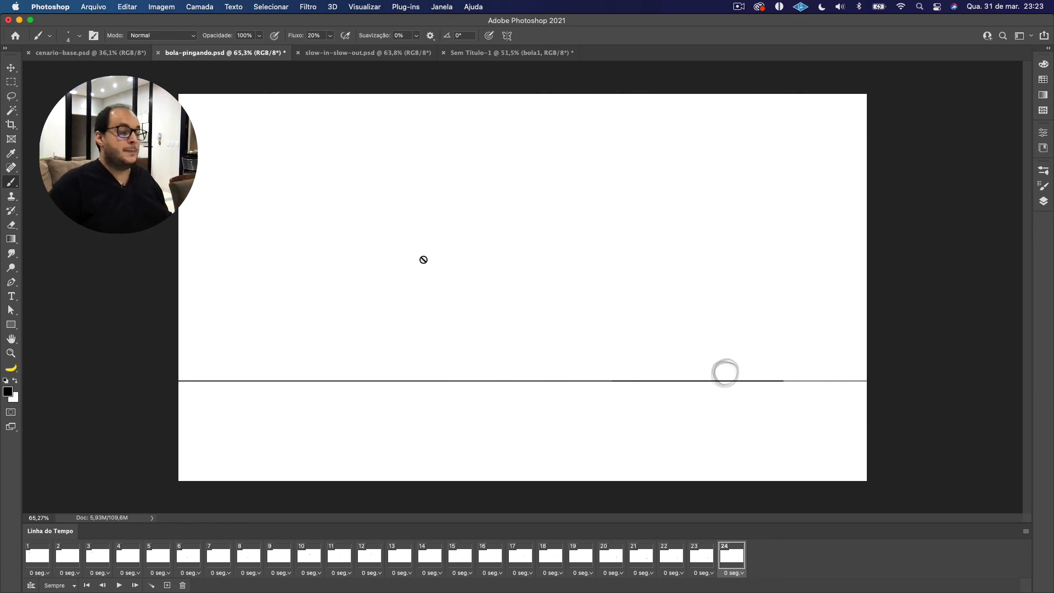
View the slow-in-slow-out.psd document, followed by the cenario-base.psd scene.
click(376, 60)
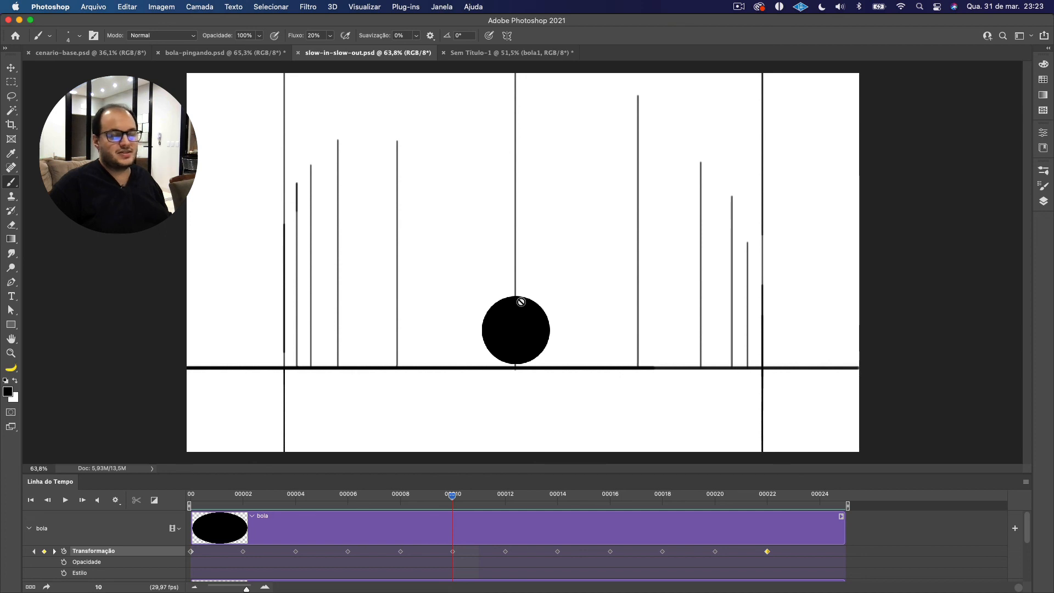
click(89, 55)
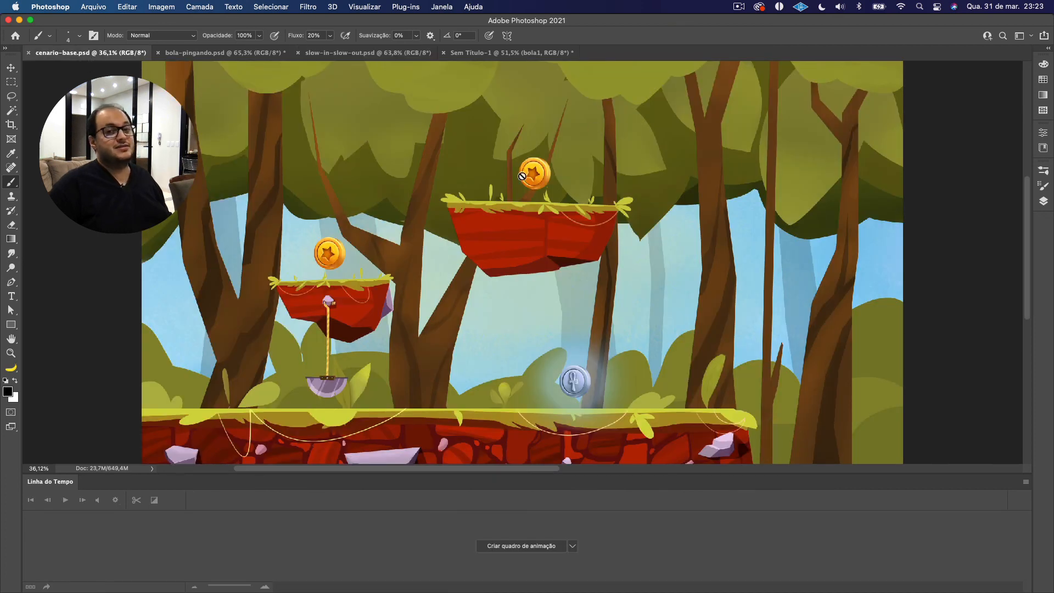